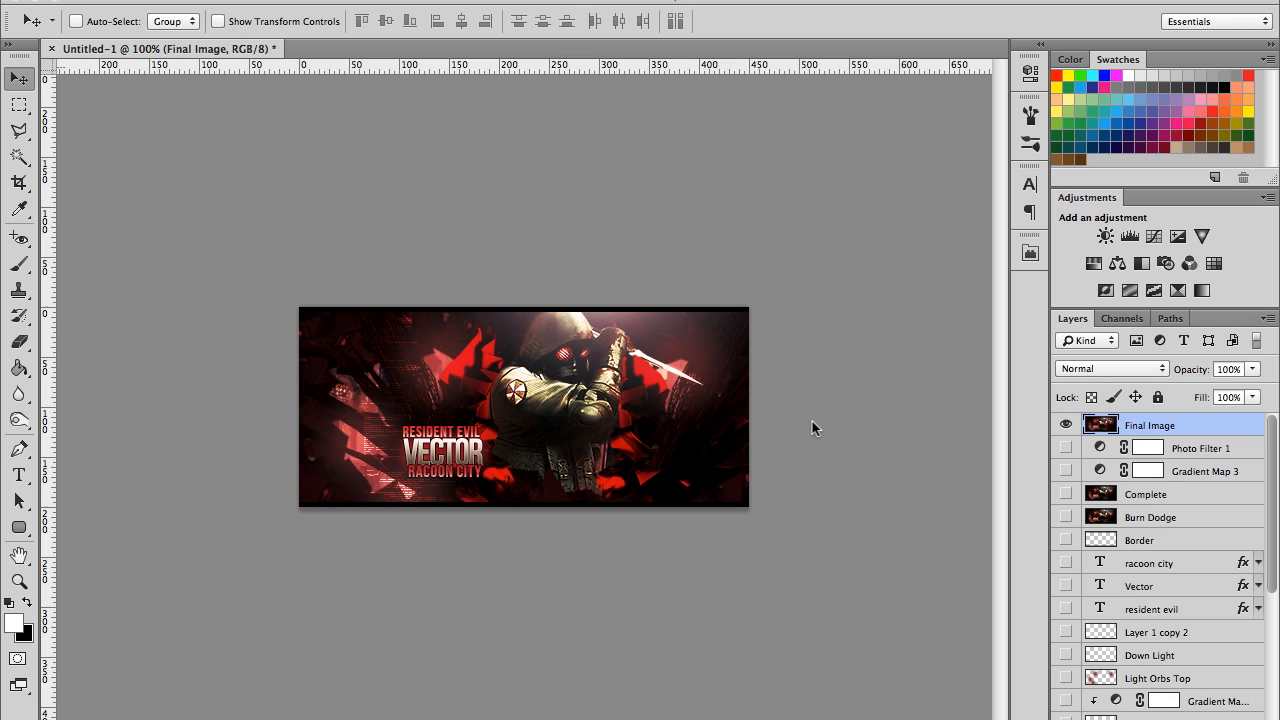
Step: Hide the Final Image layer and show only the city-and-train Background layer at the base of the stack
left_click(1066, 426)
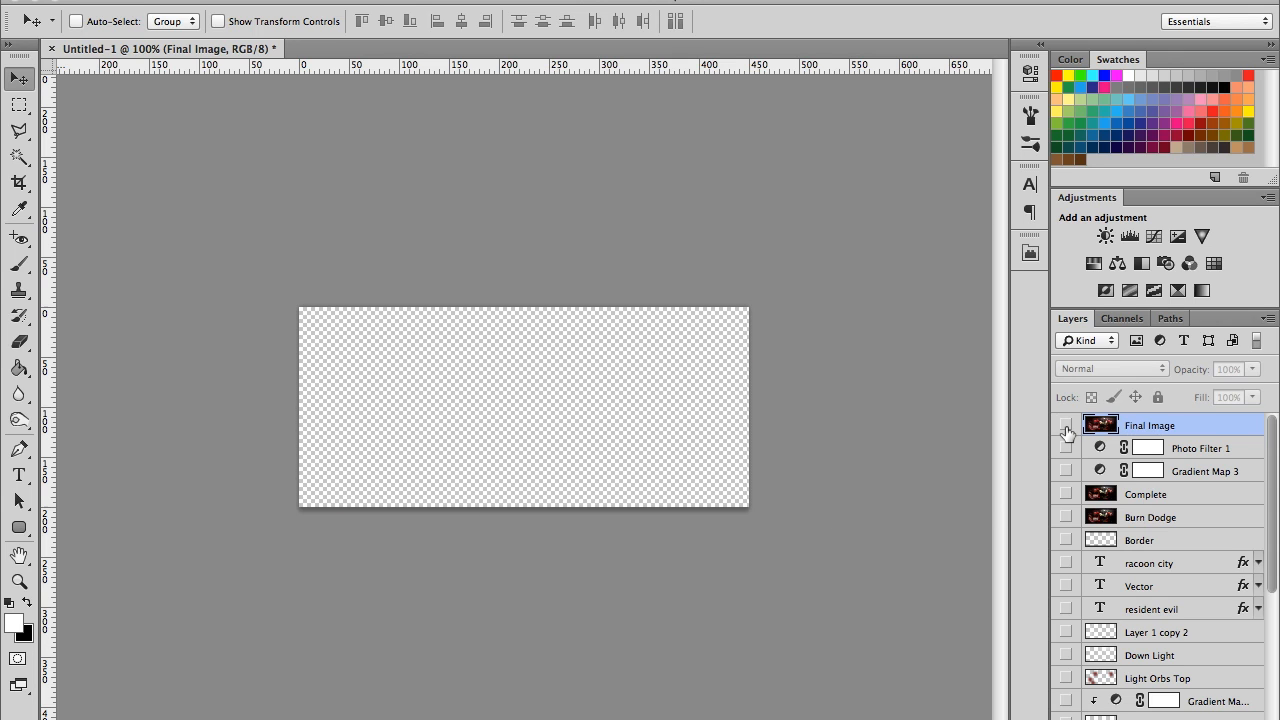
scroll(1066, 430, "down", 5)
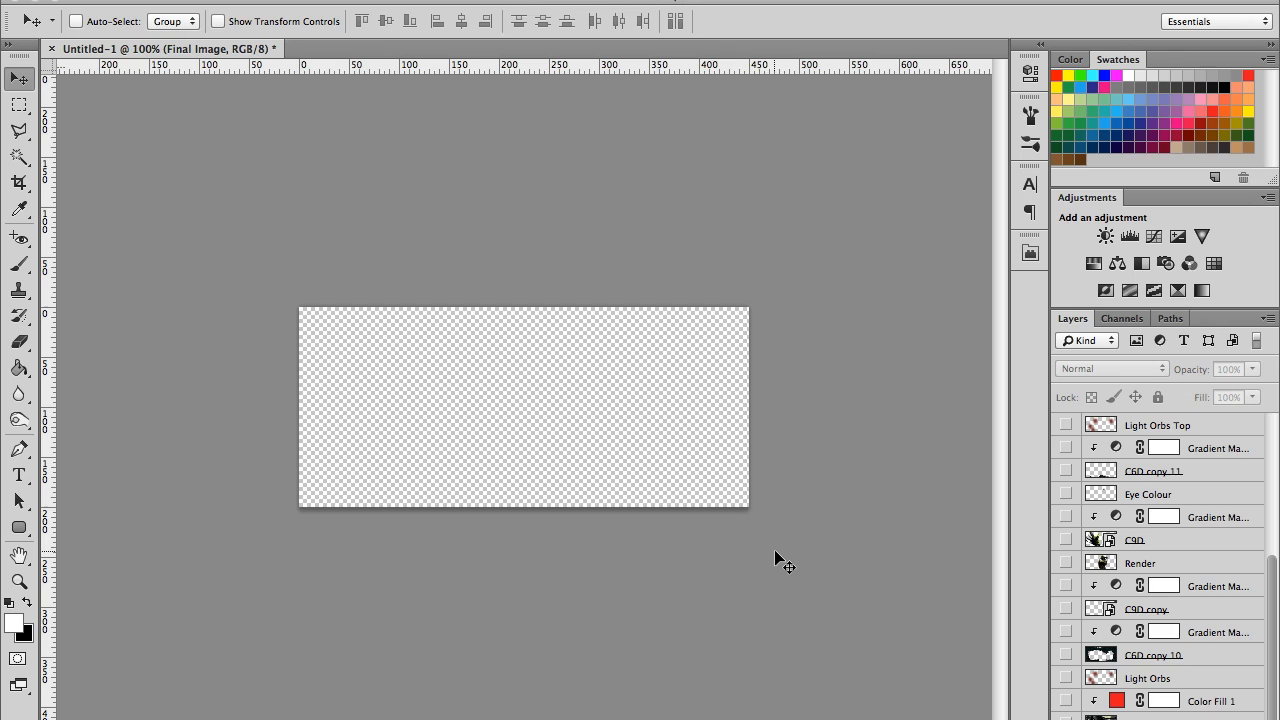
left_click(1066, 718)
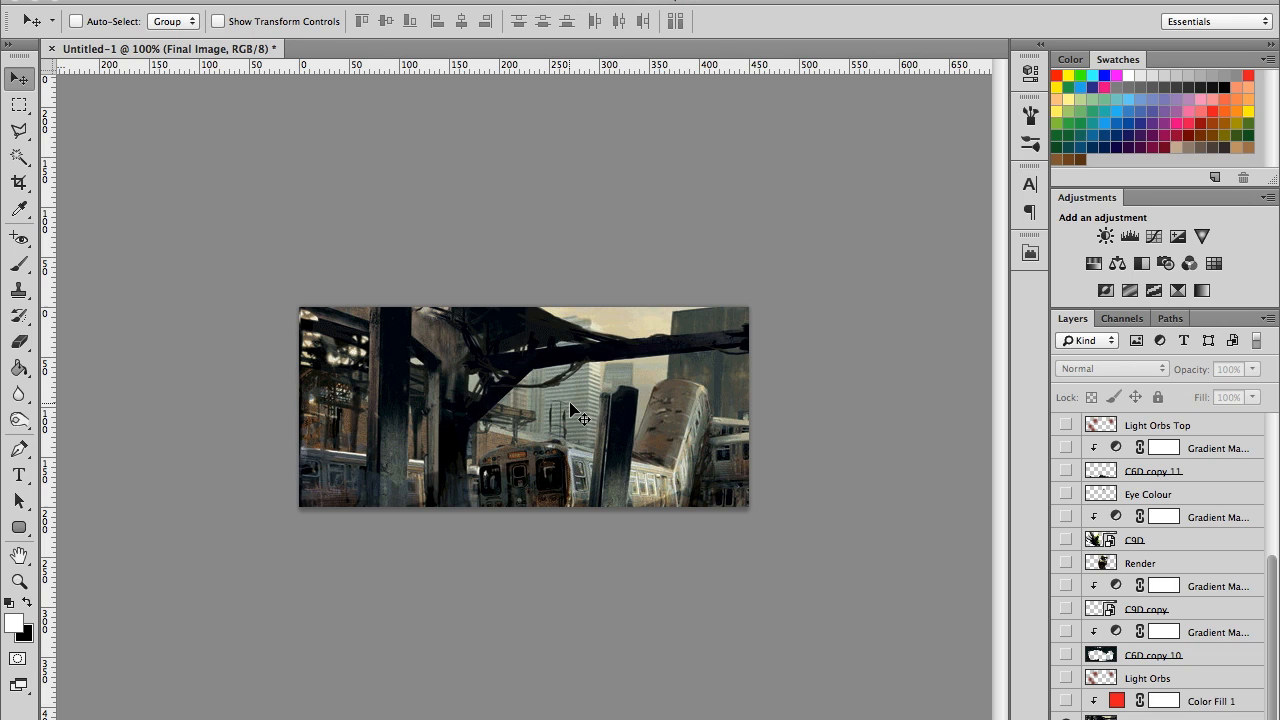
Step: Try shifting the Background picture up and to the left within the canvas, and undo the move
left_click(530, 338)
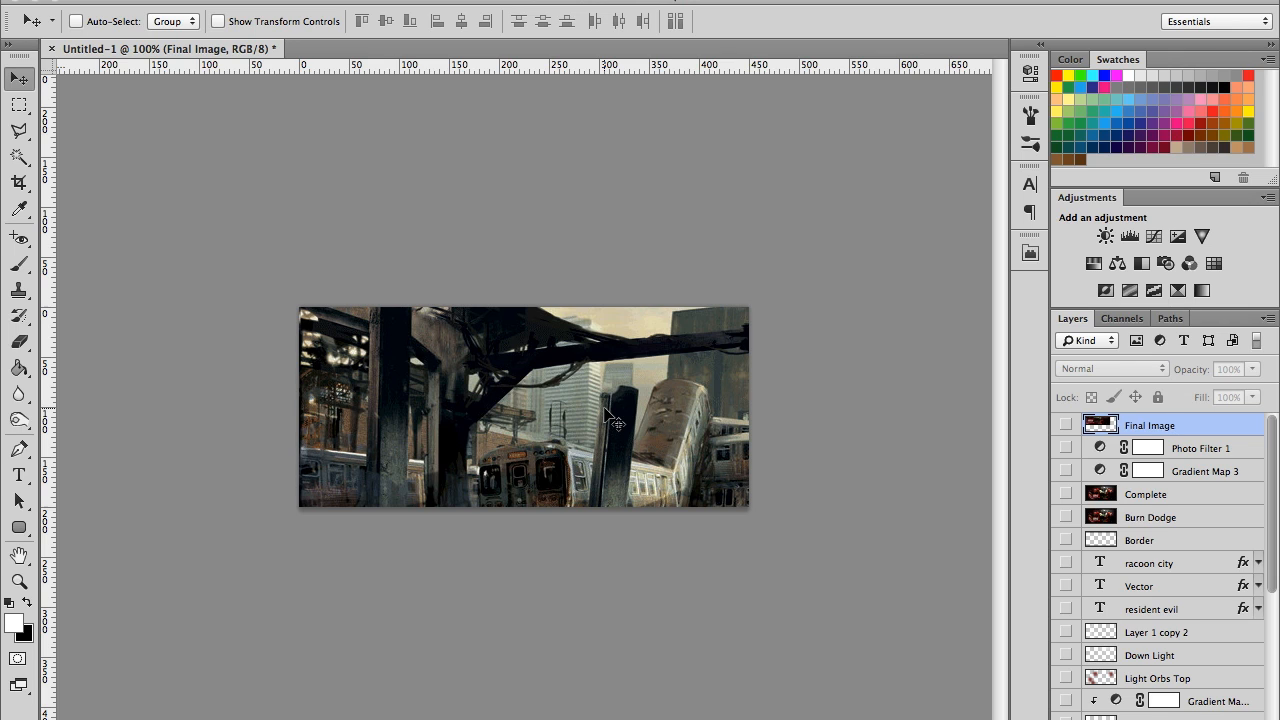
left_click_drag(1272, 530, 1200, 672)
scroll(1276, 686, "down", 1)
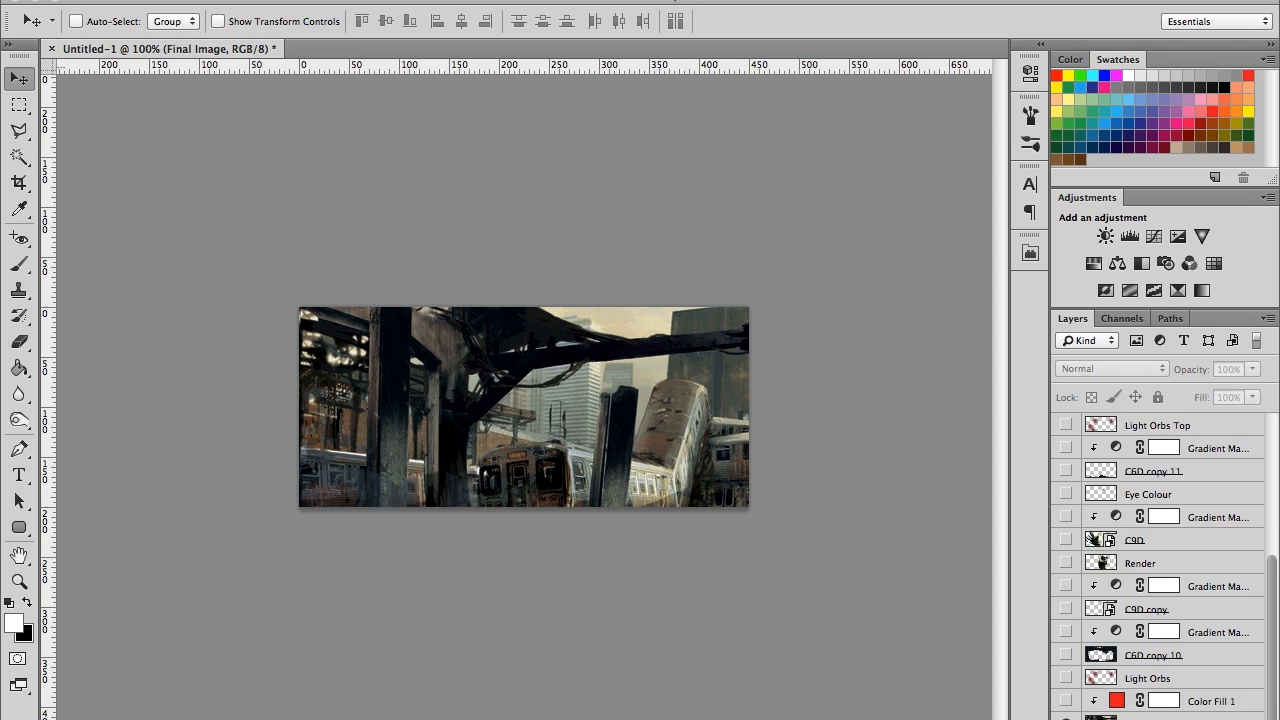
left_click(1180, 717)
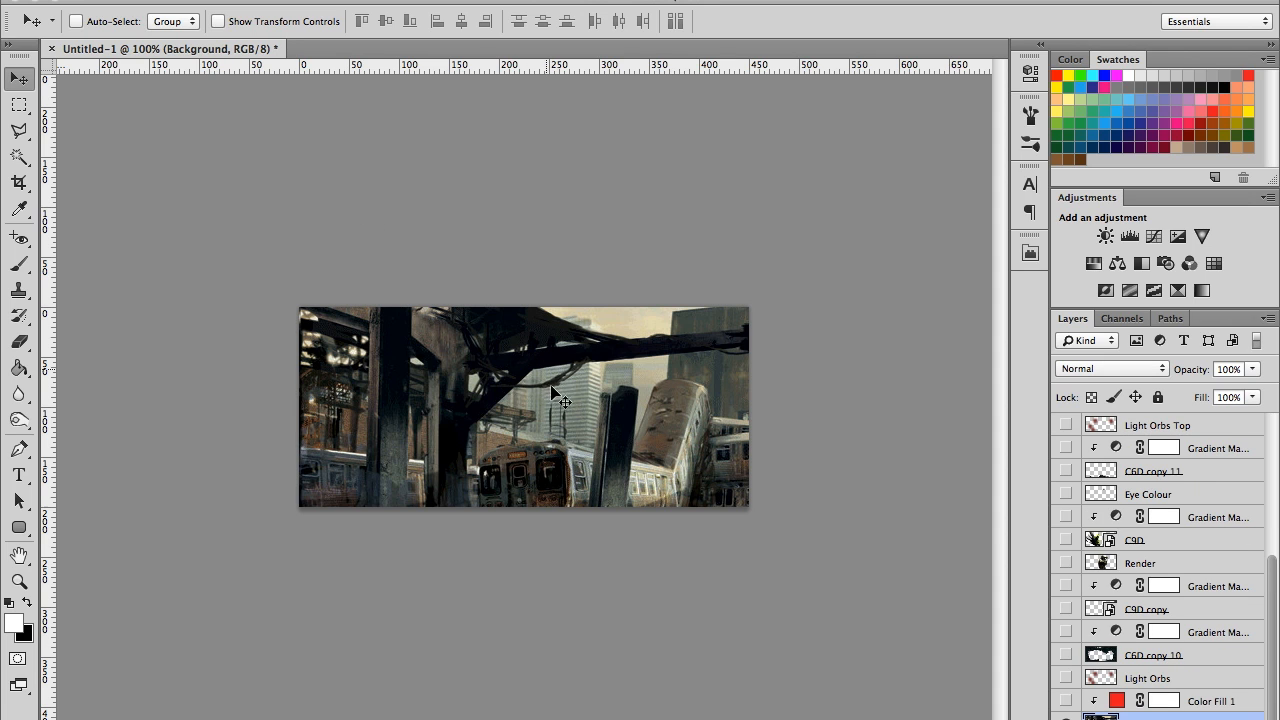
left_click_drag(587, 405, 517, 365)
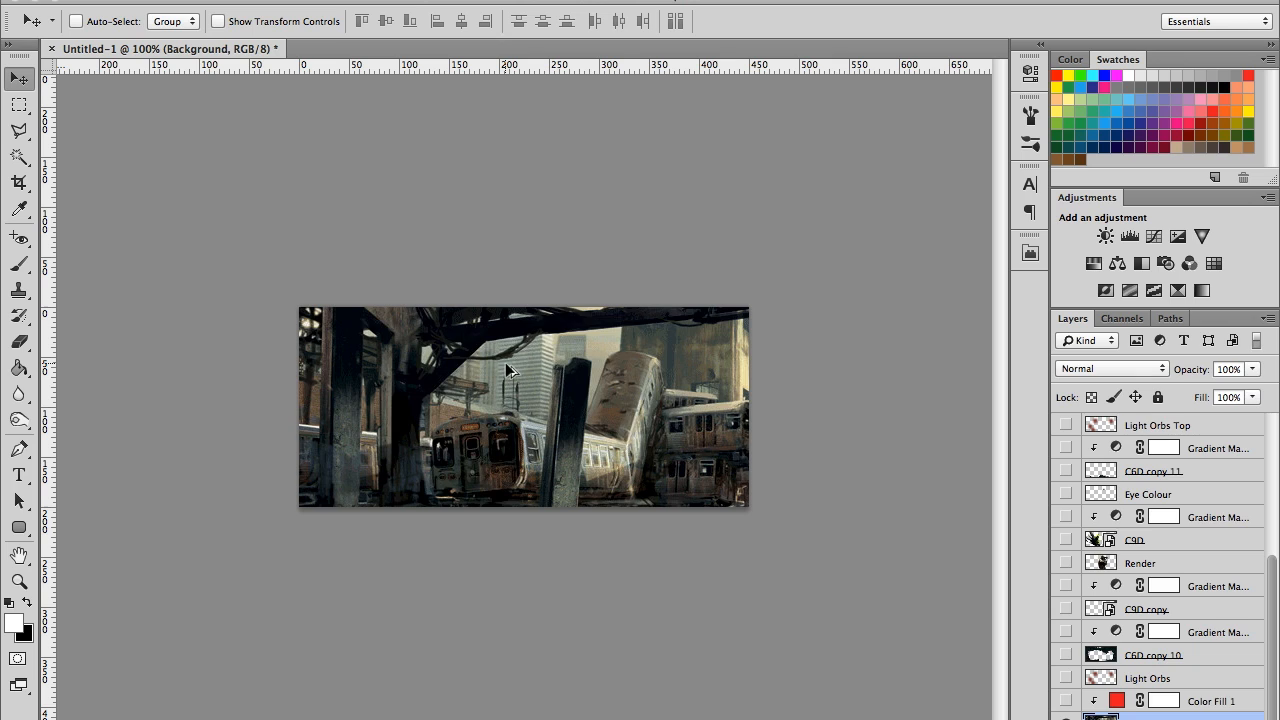
key("super+z")
left_click_drag(1274, 441, 1265, 656)
left_click(1150, 716)
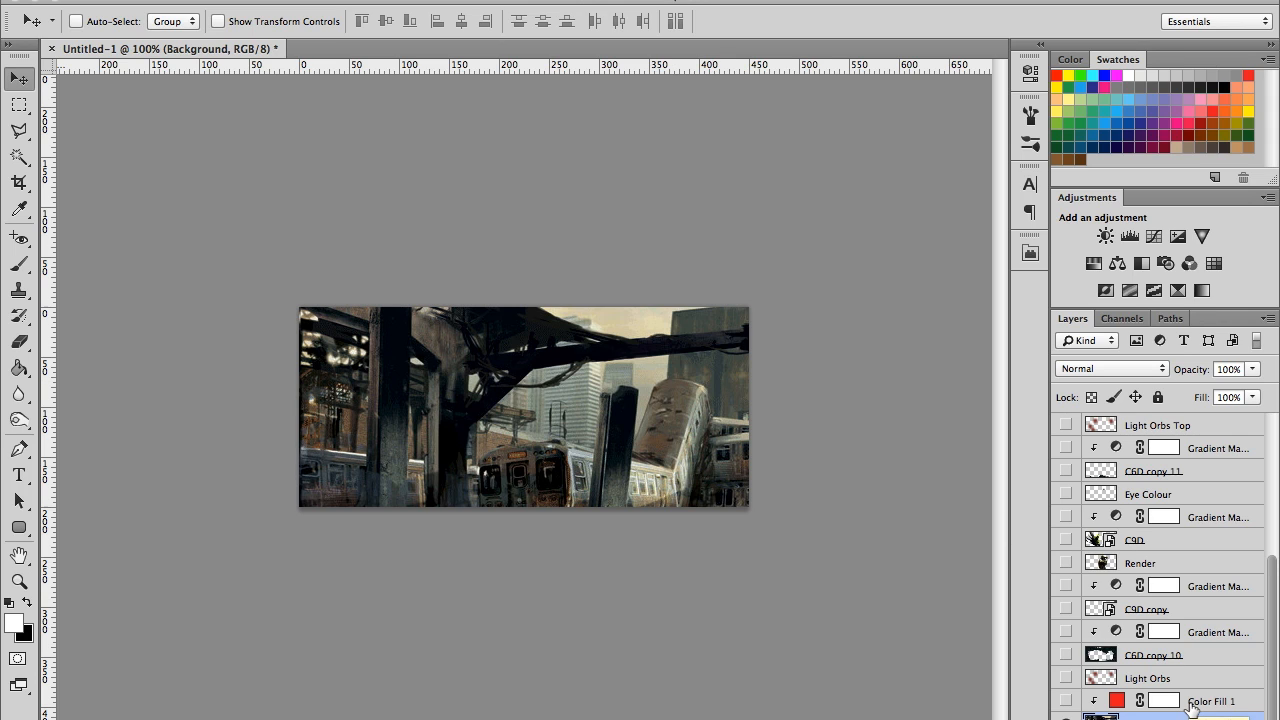
Step: Show the Color Fill 1, Render and Light Orbs layers over the background
left_click(1066, 700)
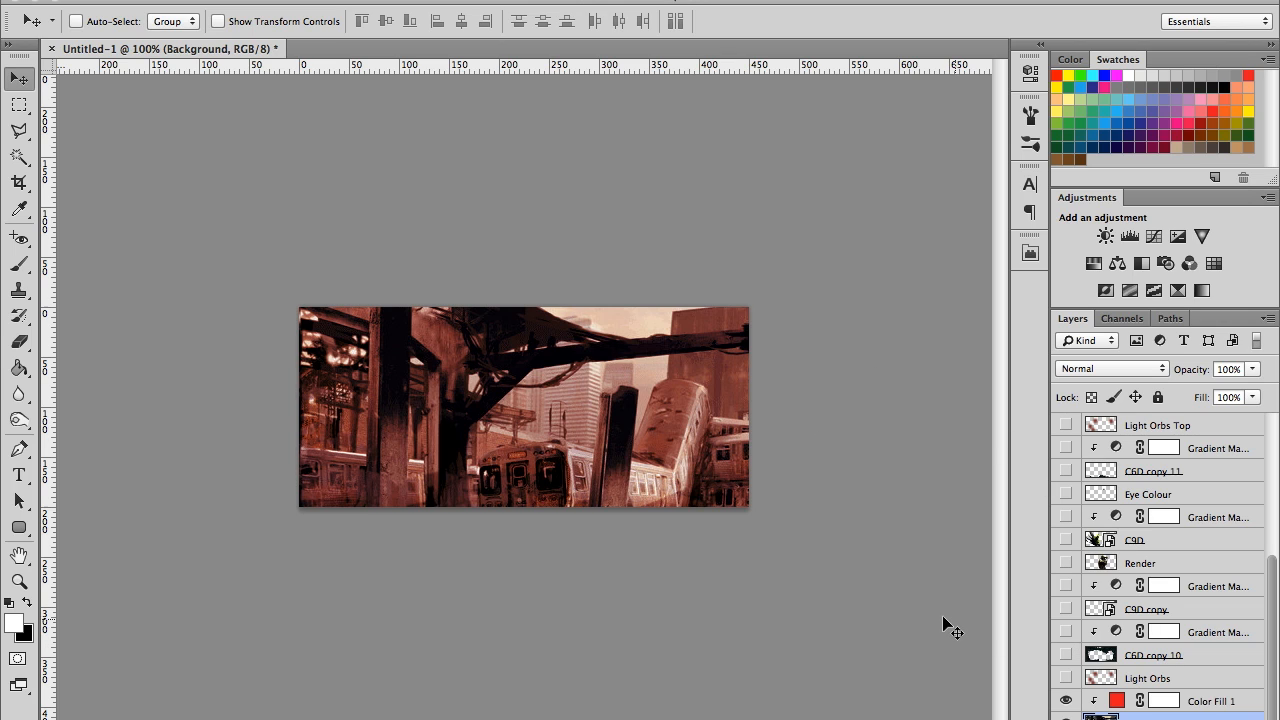
left_click(1066, 563)
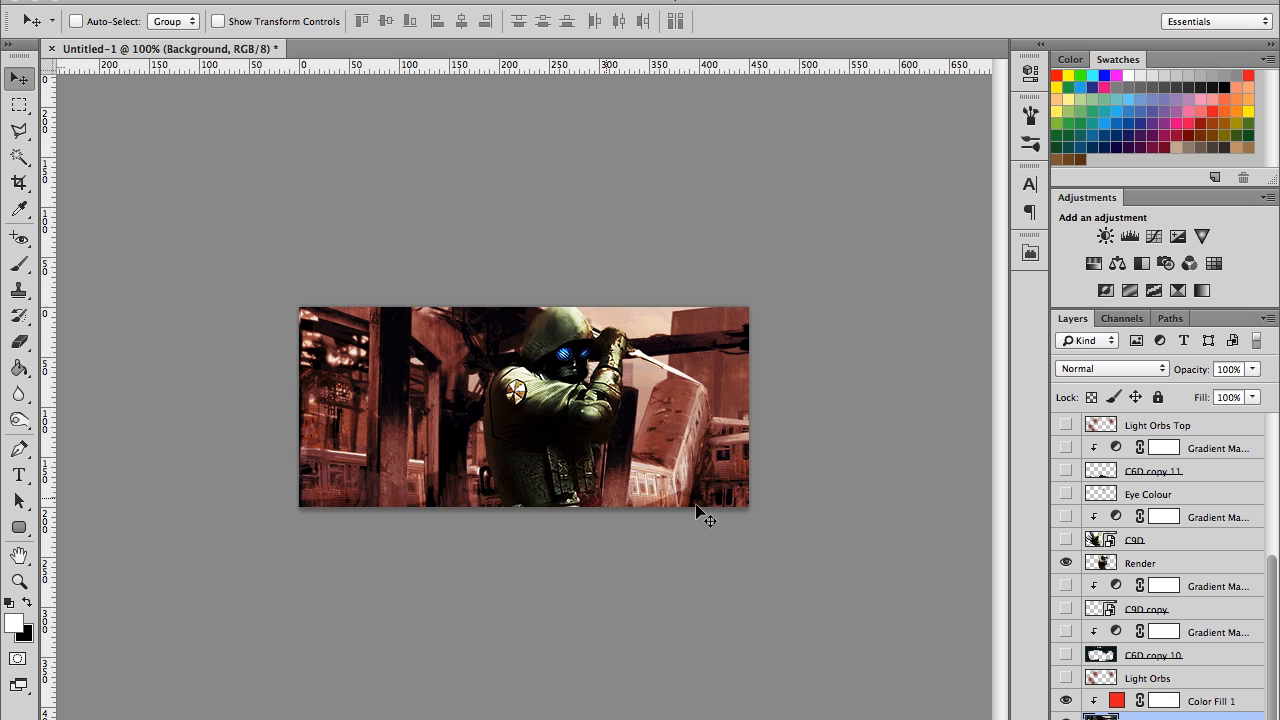
left_click(1066, 678)
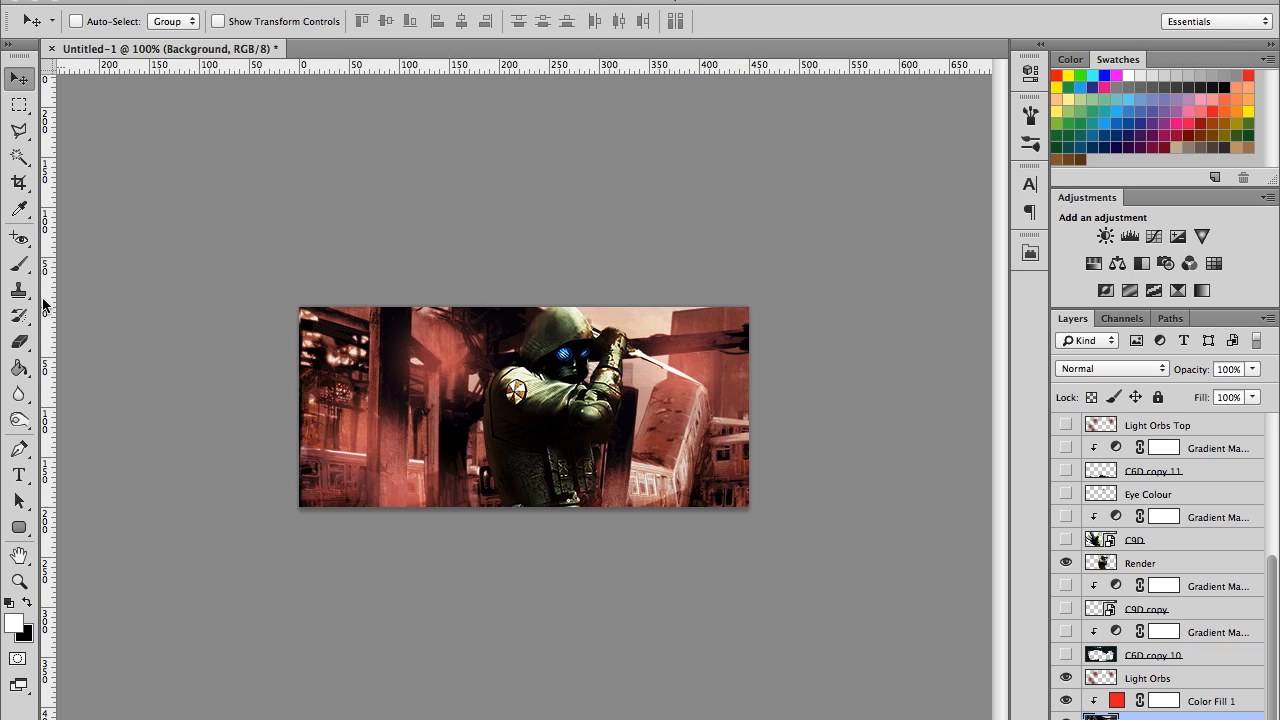
Step: Choose the Brush tool with the soft round 300 px preset at 0% hardness
left_click(18, 264)
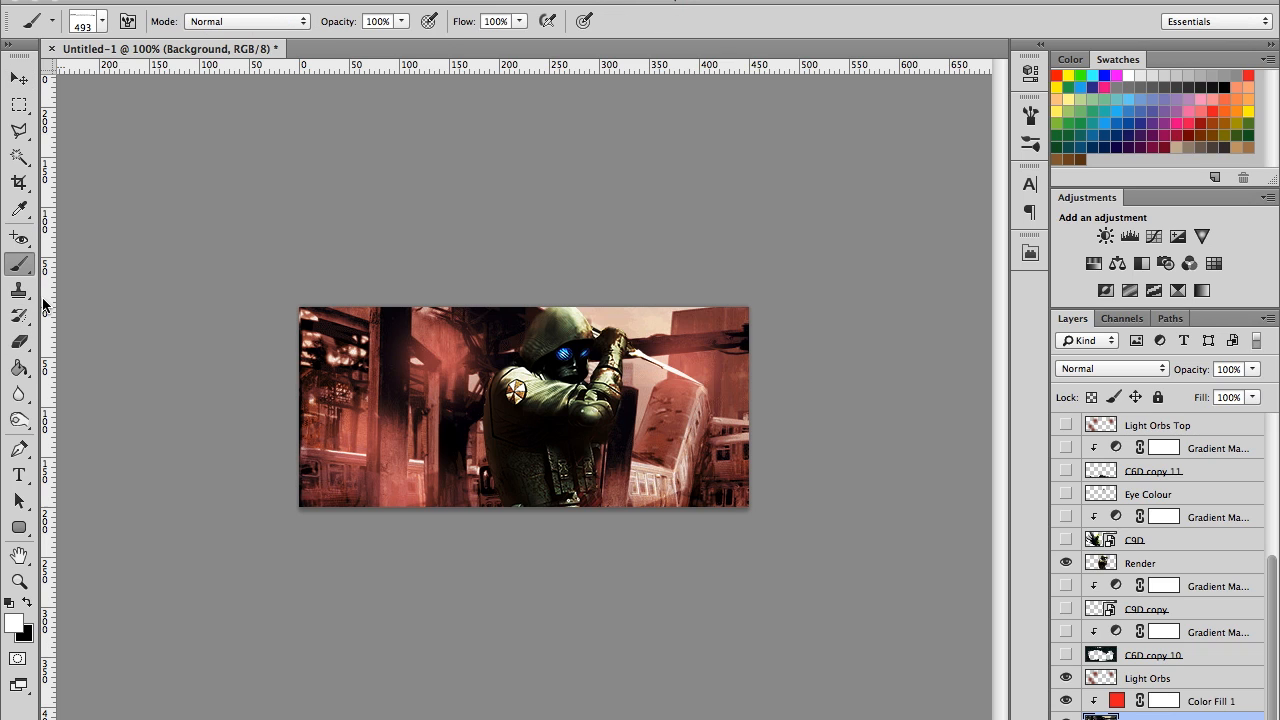
left_click(104, 22)
left_click_drag(227, 246, 229, 162)
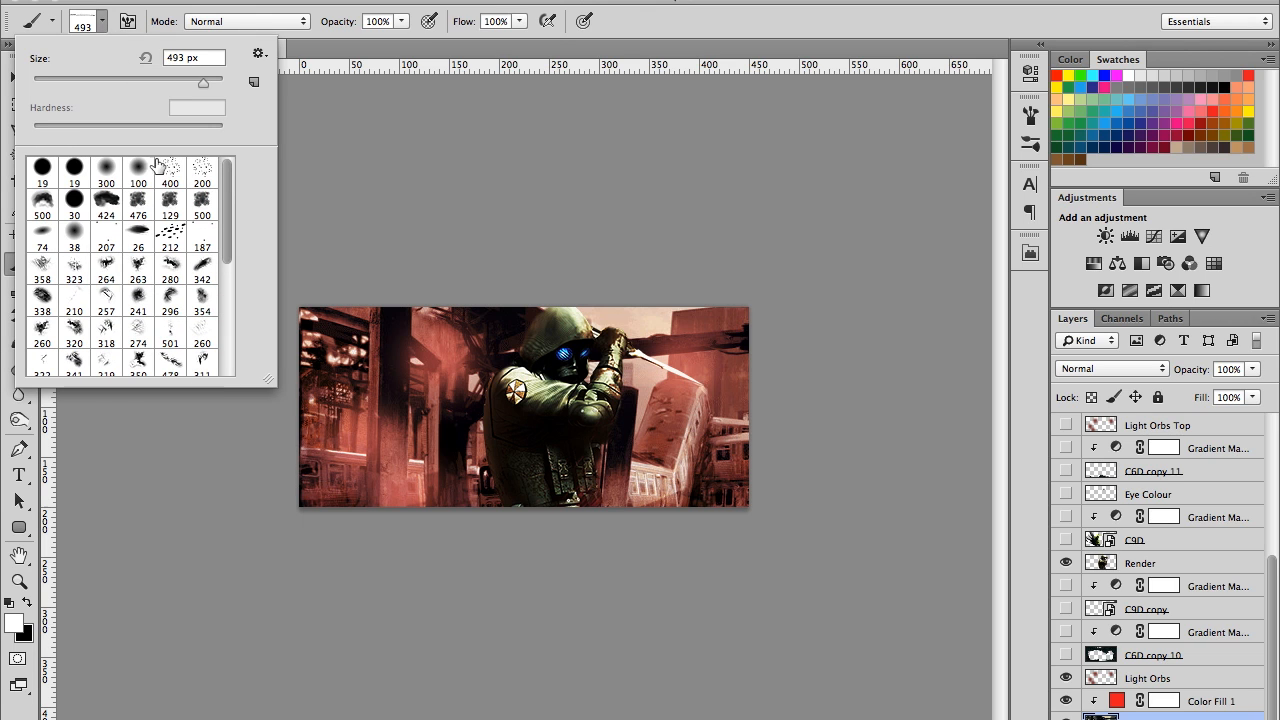
left_click(106, 170)
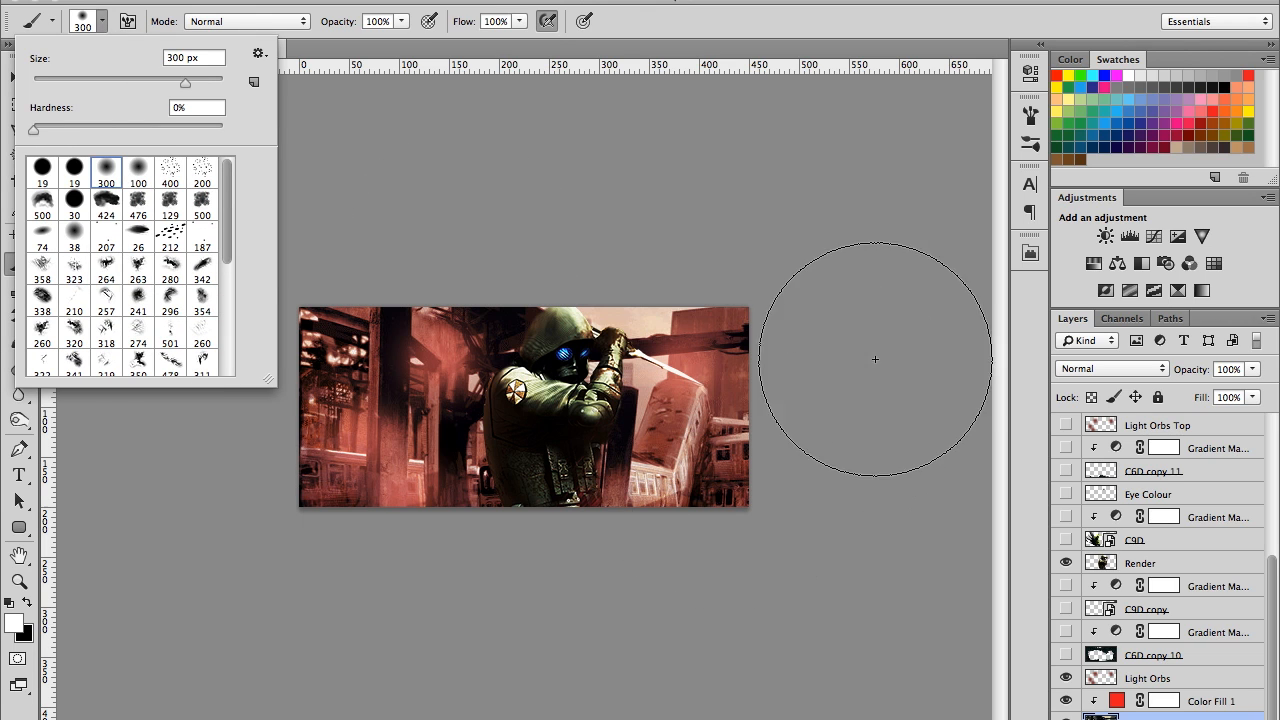
left_click(885, 352)
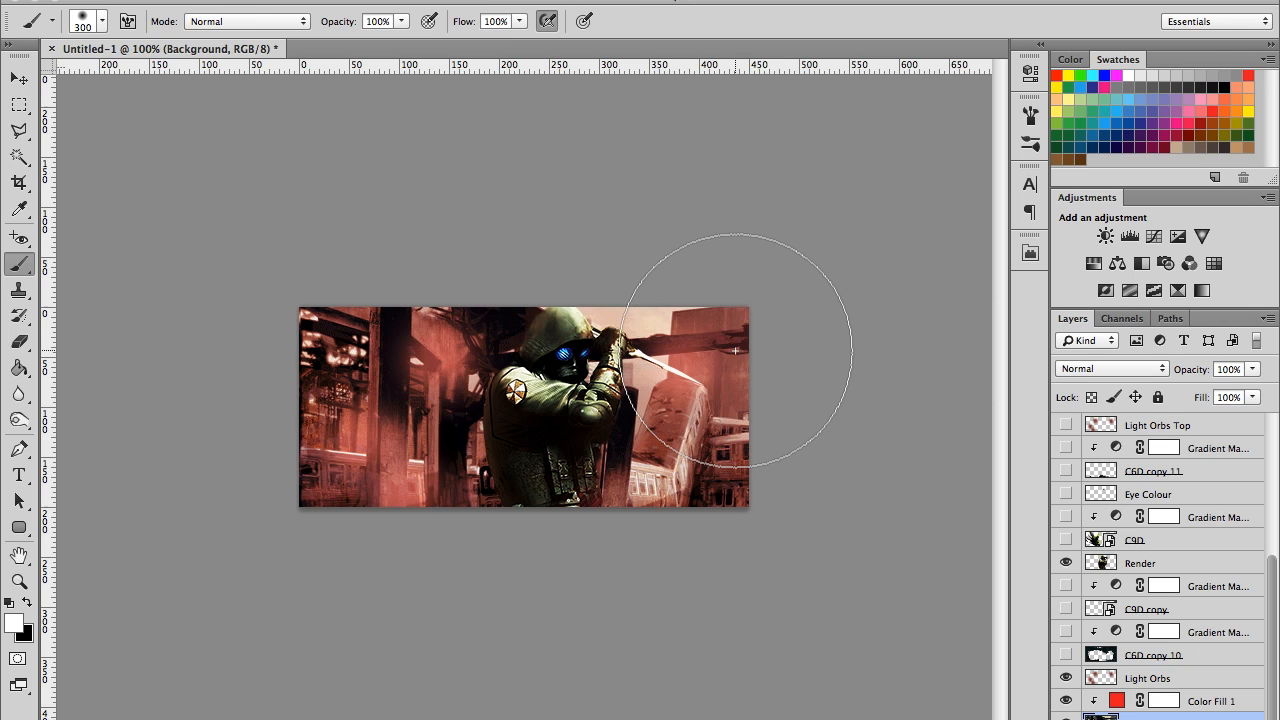
Step: Make Light Orbs the active layer
key("alt")
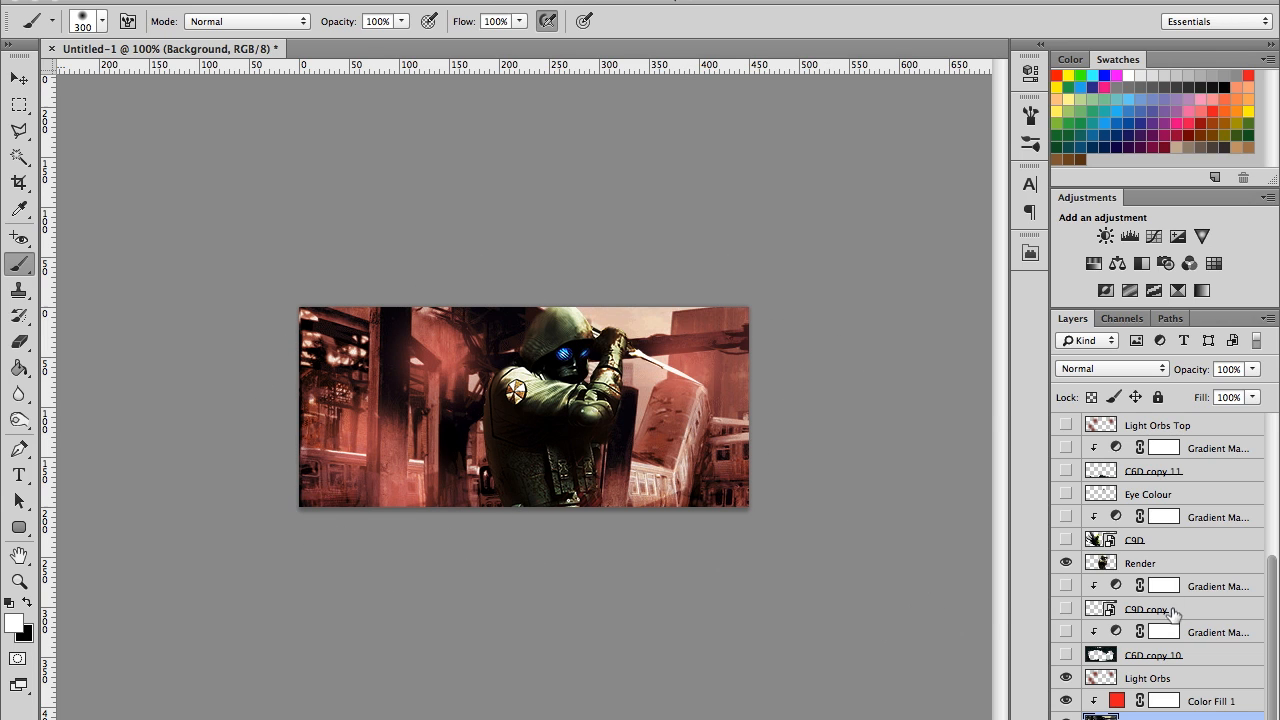
left_click(1098, 679)
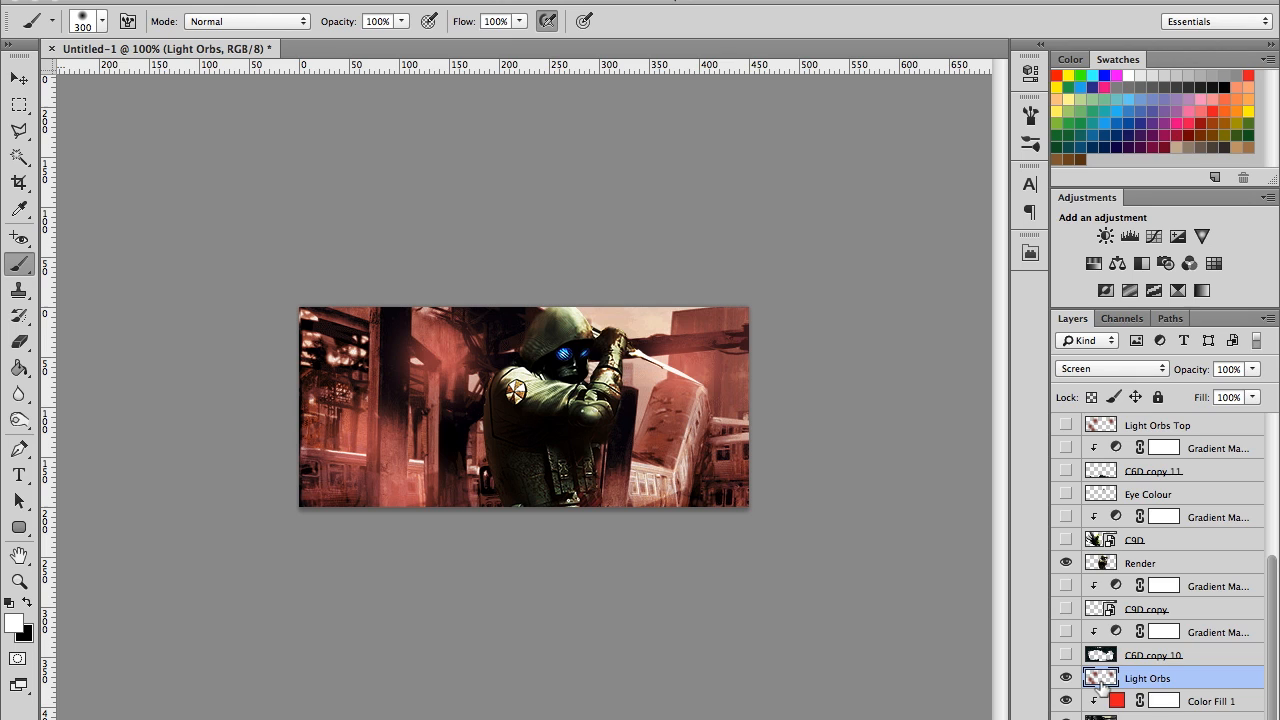
key("alt+period")
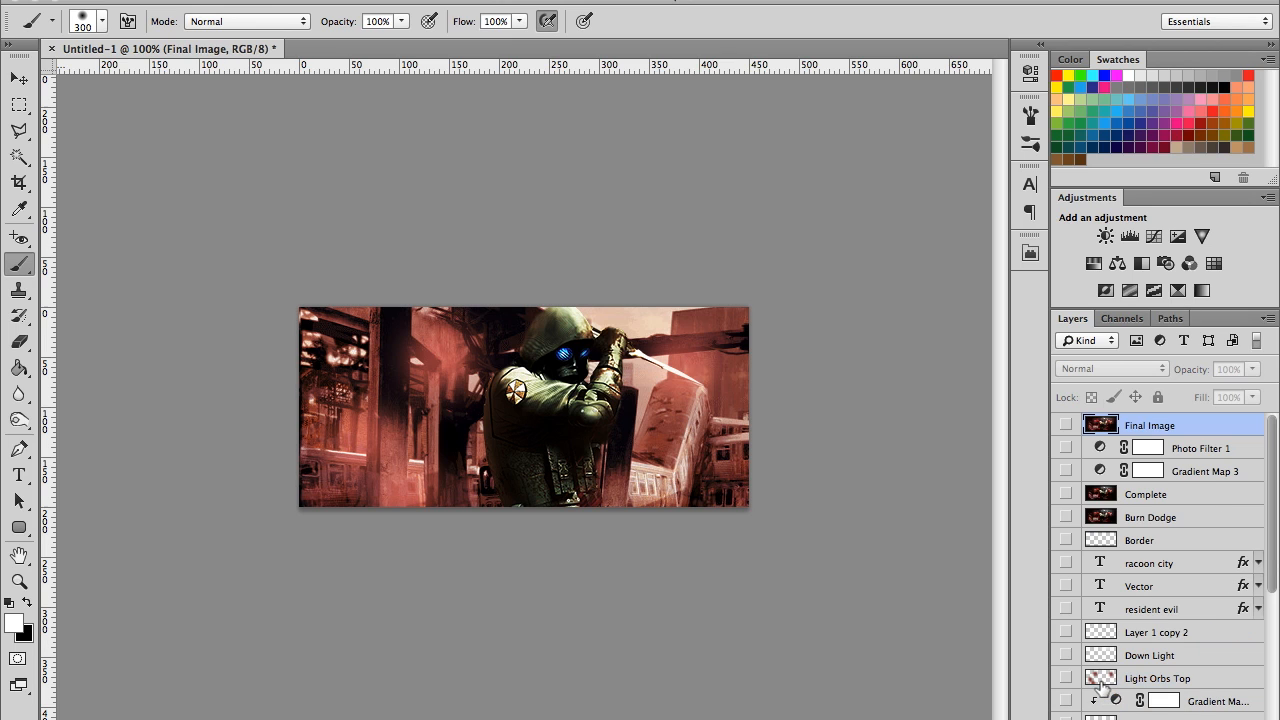
scroll(1100, 686, "down", 5)
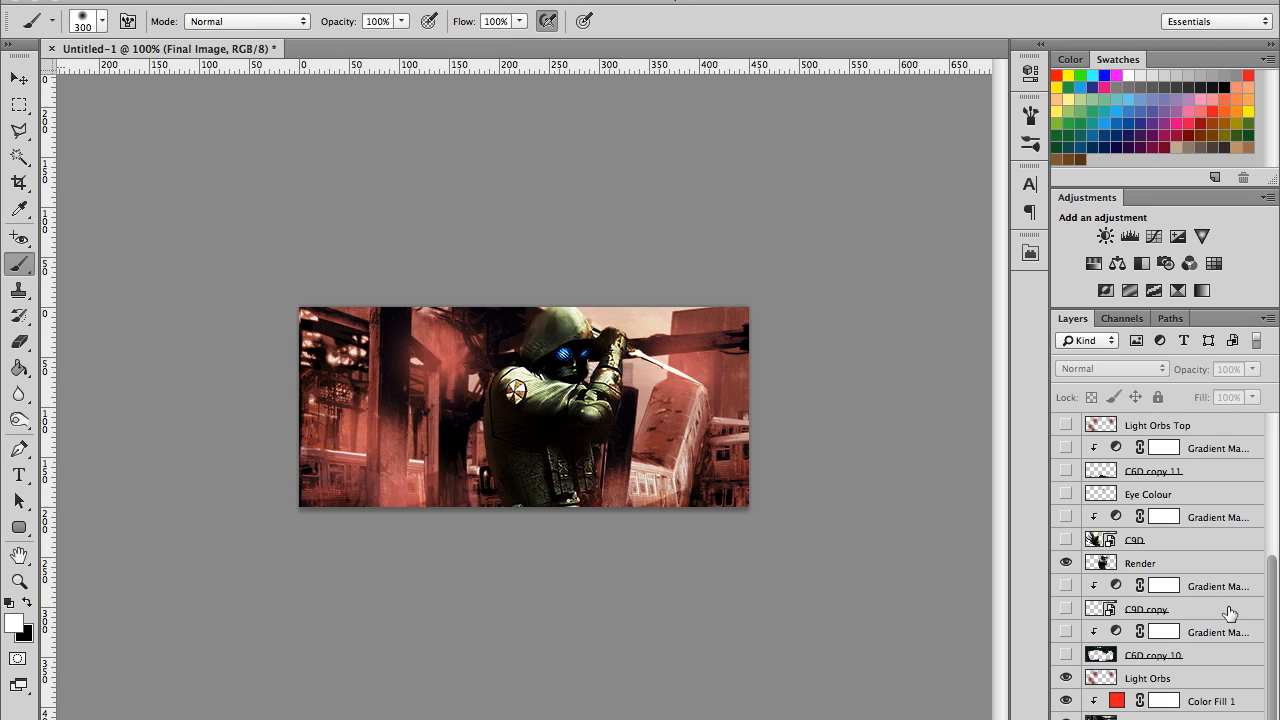
left_click(1155, 681)
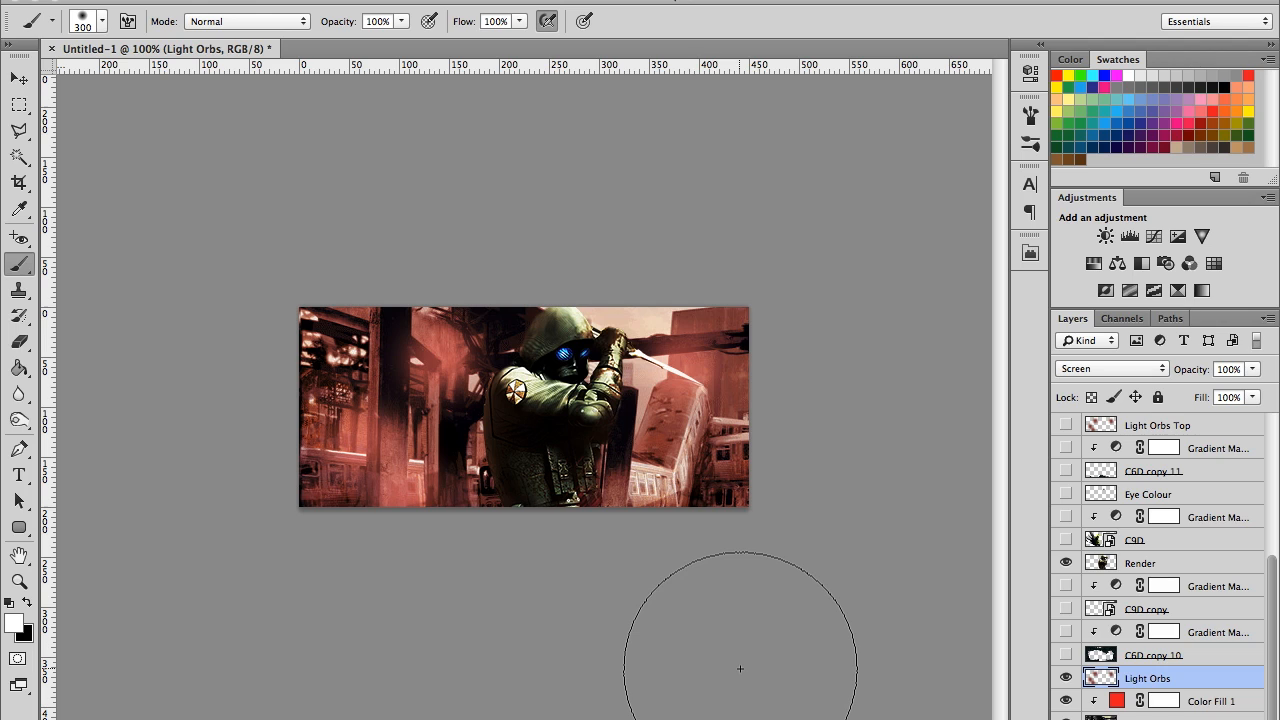
Step: Show the C6D copy 10 layer and the gradient map clipped to it, and switch to the Move tool
left_click(1066, 658)
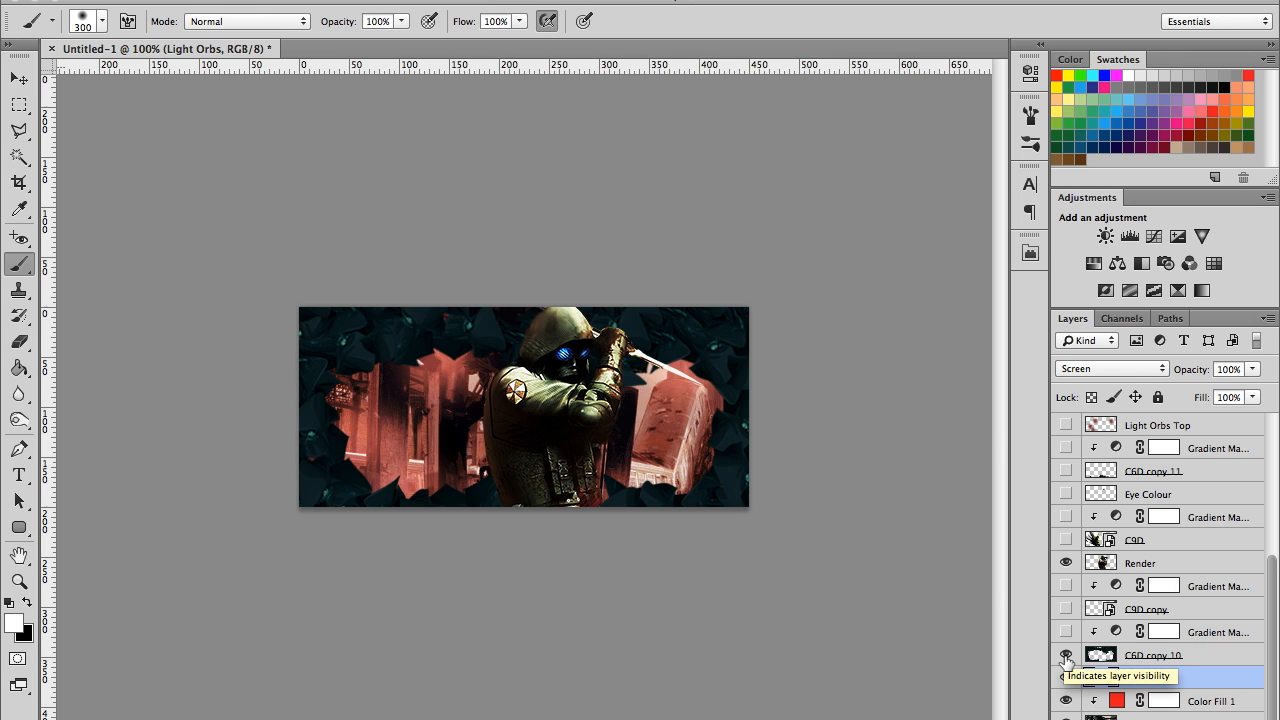
left_click(22, 80)
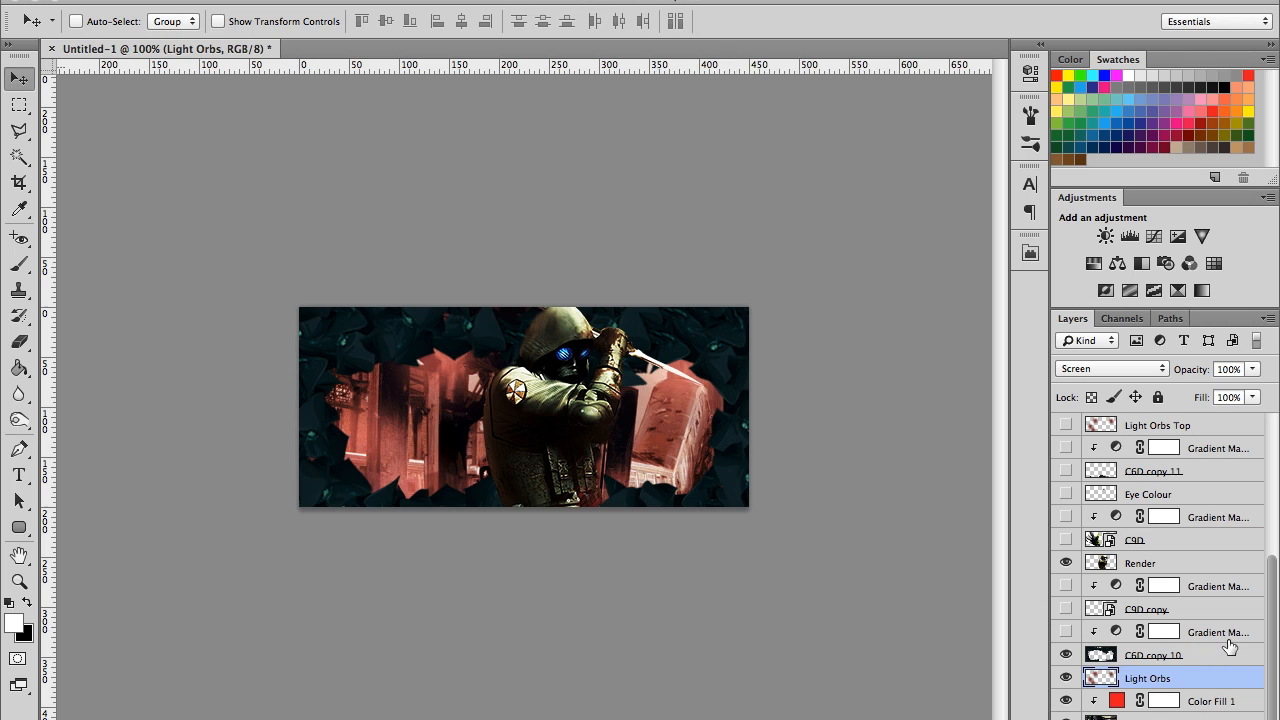
left_click(1066, 631)
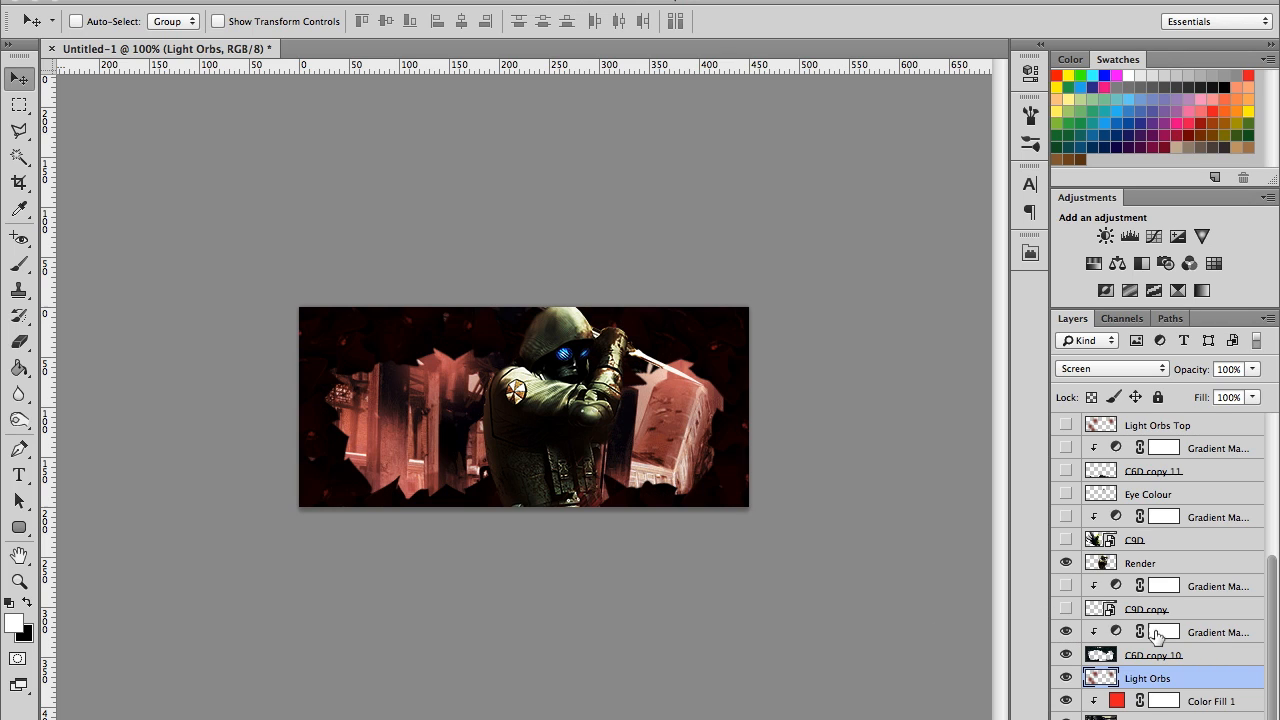
Step: Examine the gradient settings of the gradient map clipped to C6D copy 10, and close them
left_click(1220, 633)
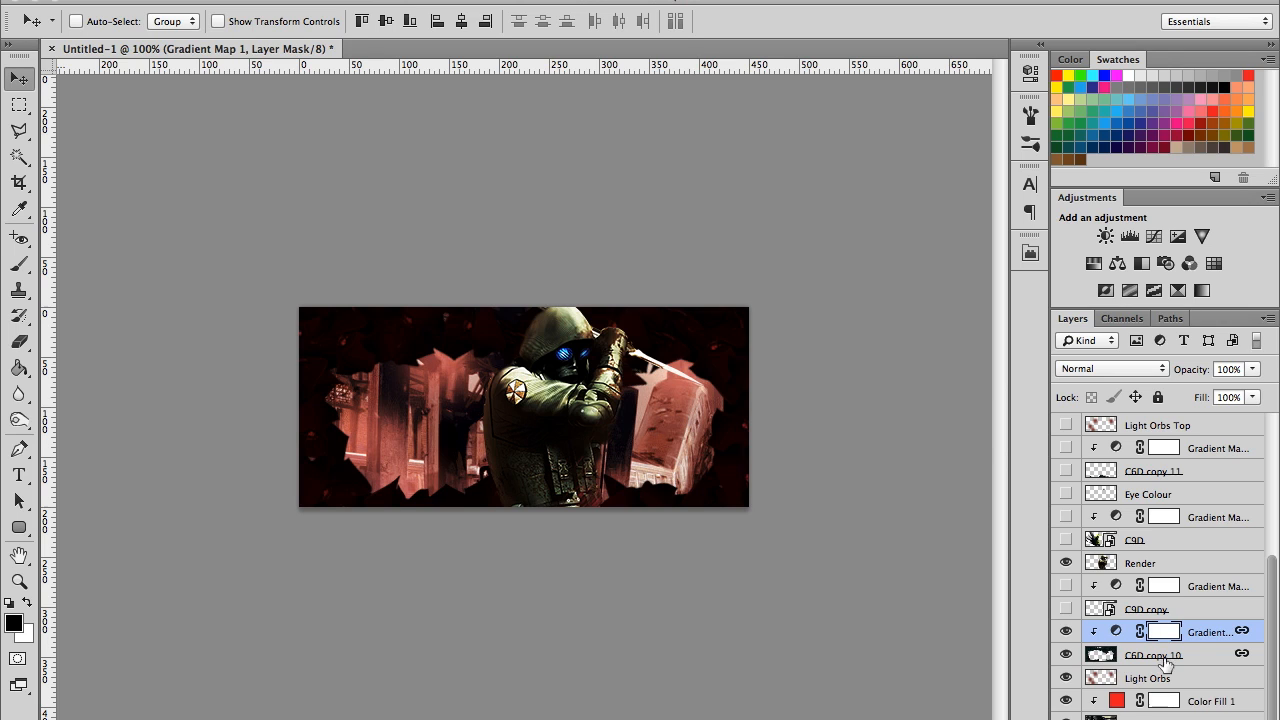
double_click(1116, 631)
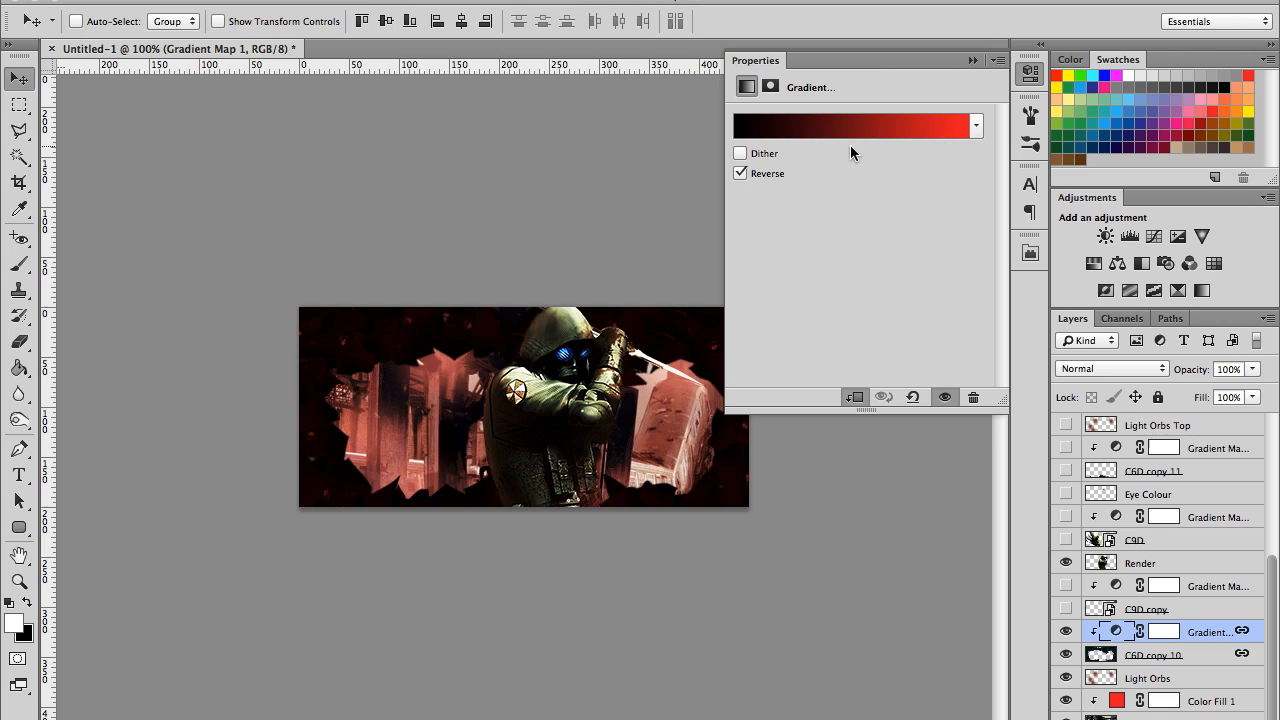
left_click(766, 63)
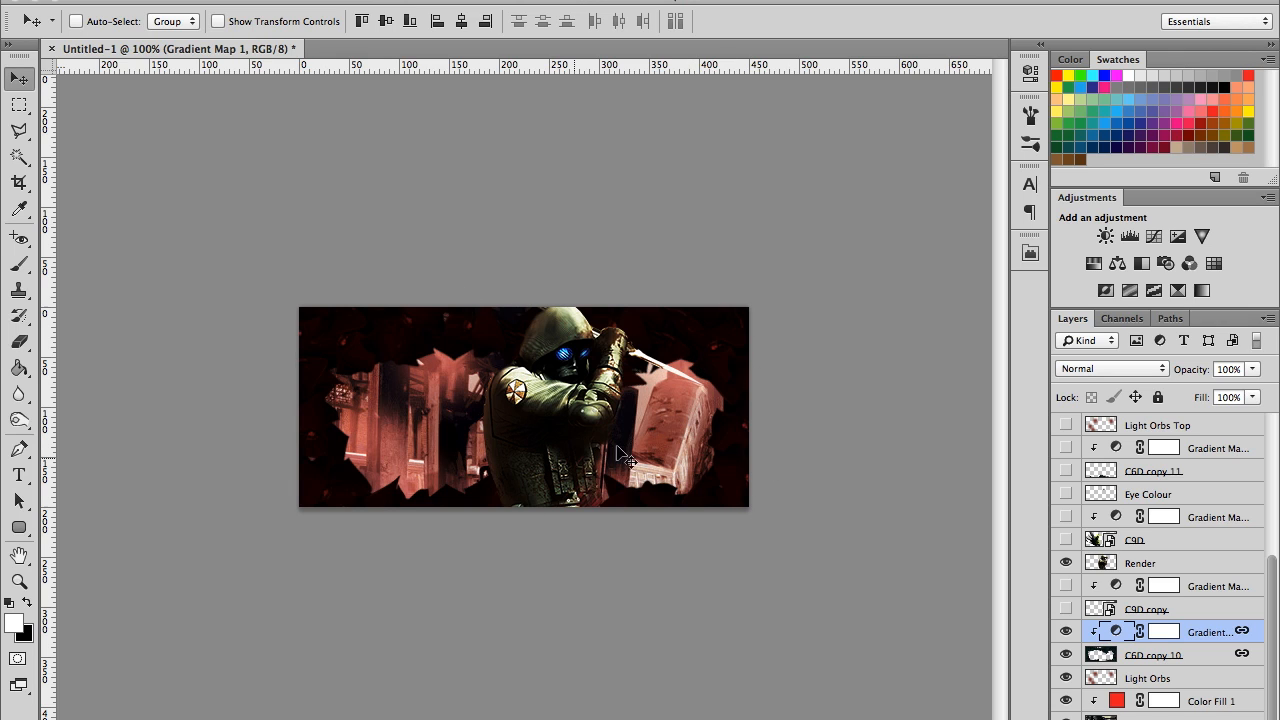
Step: Show the C9D copy layer and its clipped gradient map, and select that gradient map's mask
left_click(1066, 610)
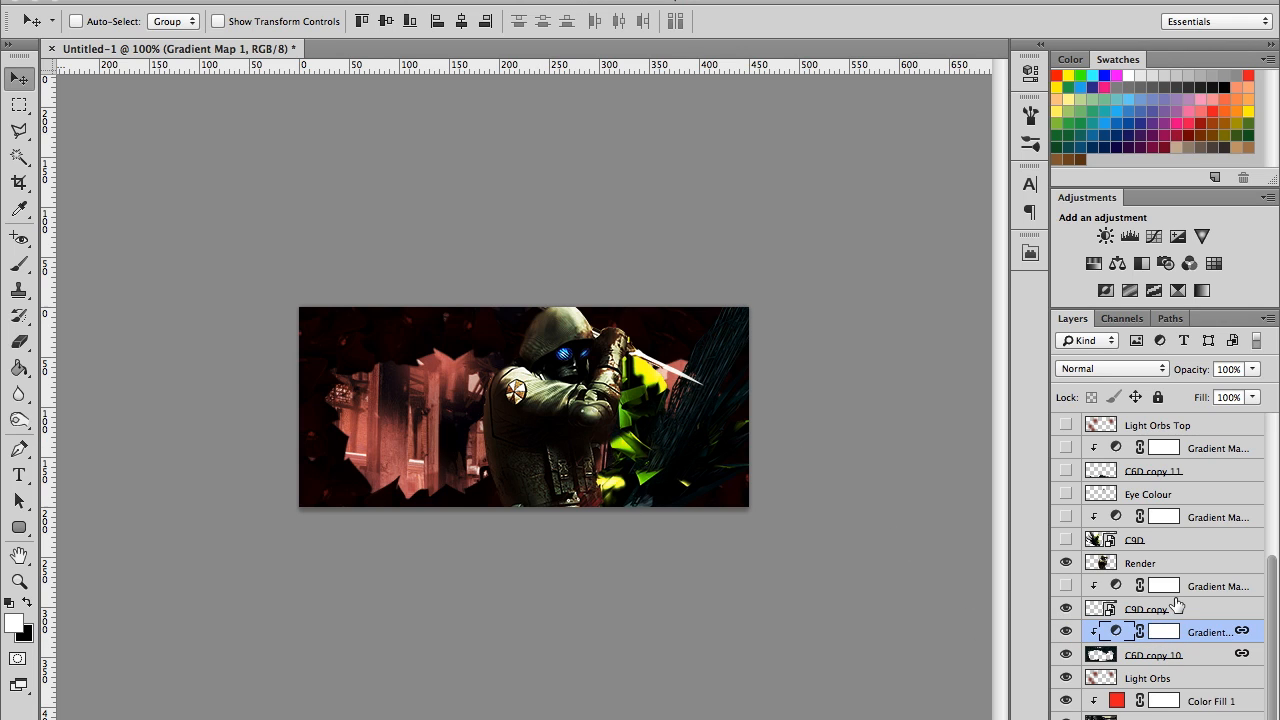
left_click(1066, 586)
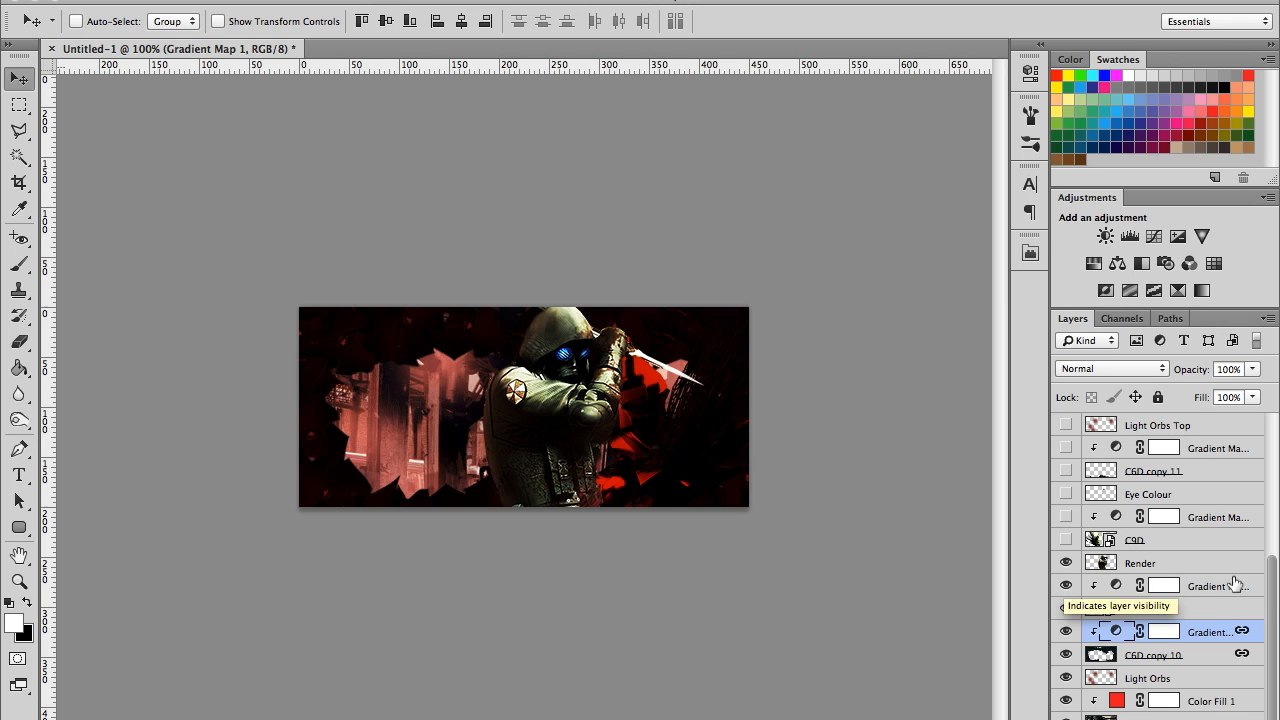
left_click(1163, 586)
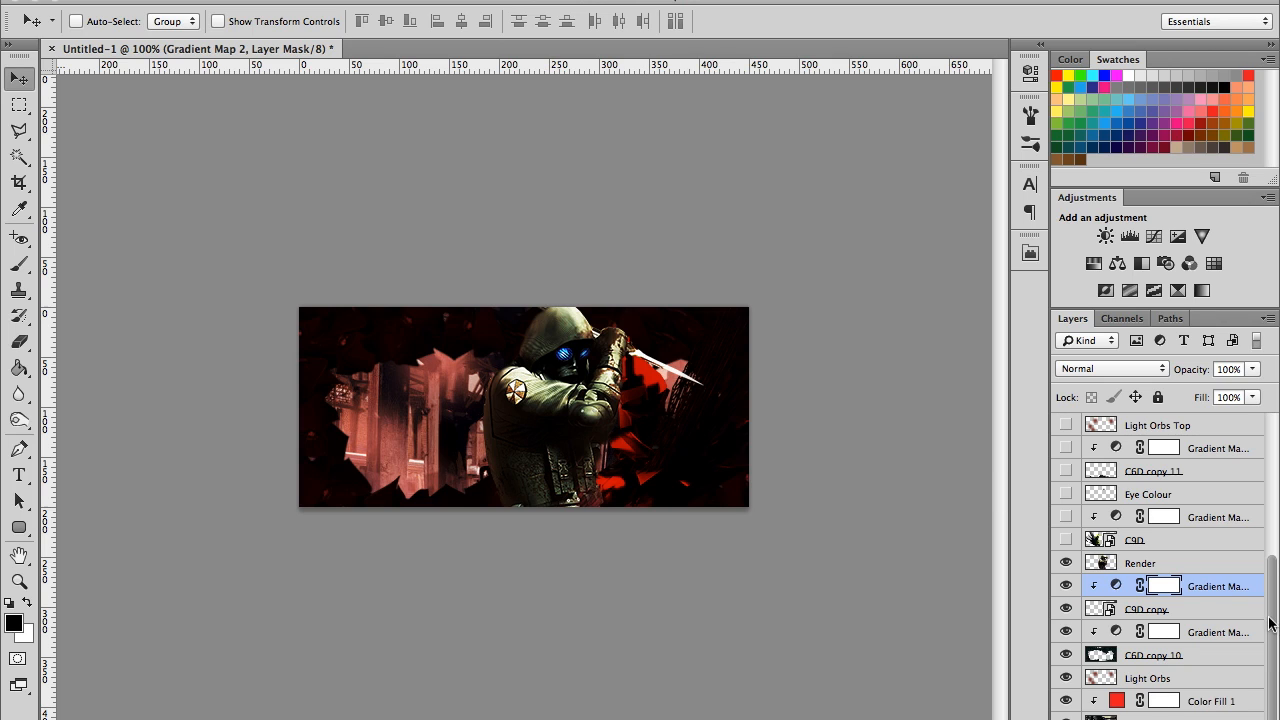
Step: Show the C9D layer, its clipped gradient map and the Eye Colour layer, leaving Eye Colour selected
left_click(1066, 540)
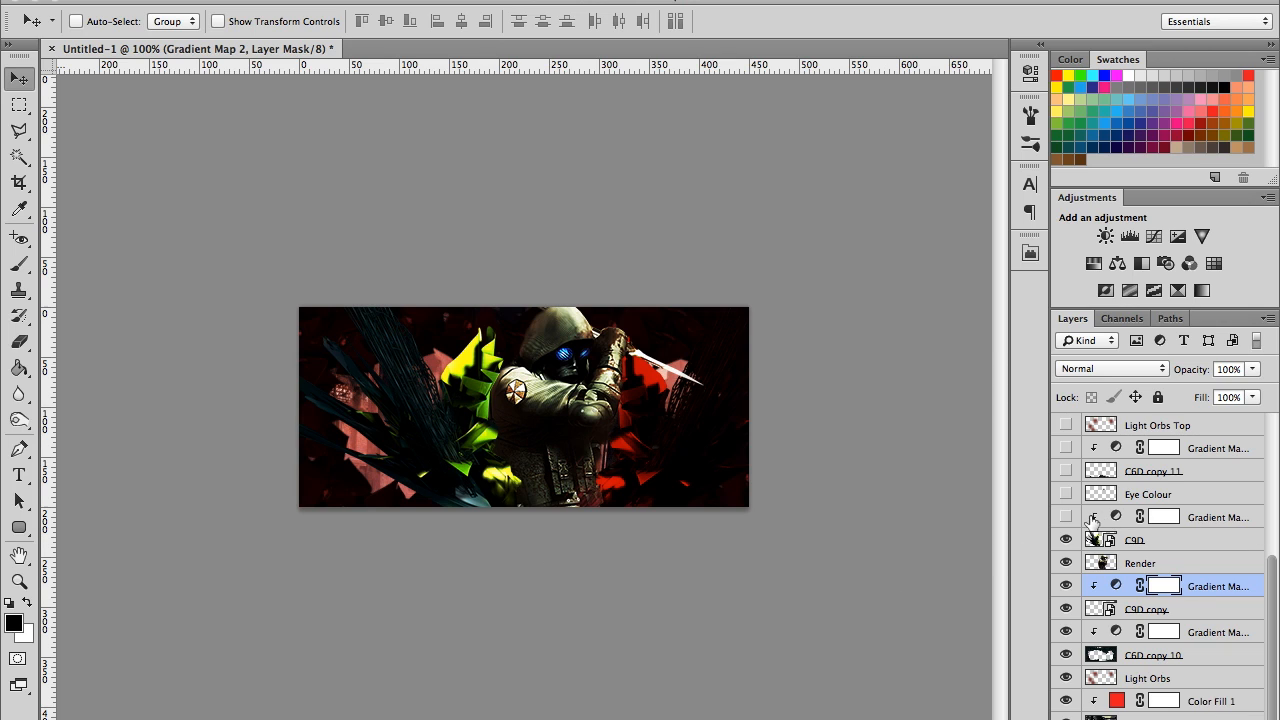
left_click(1066, 519)
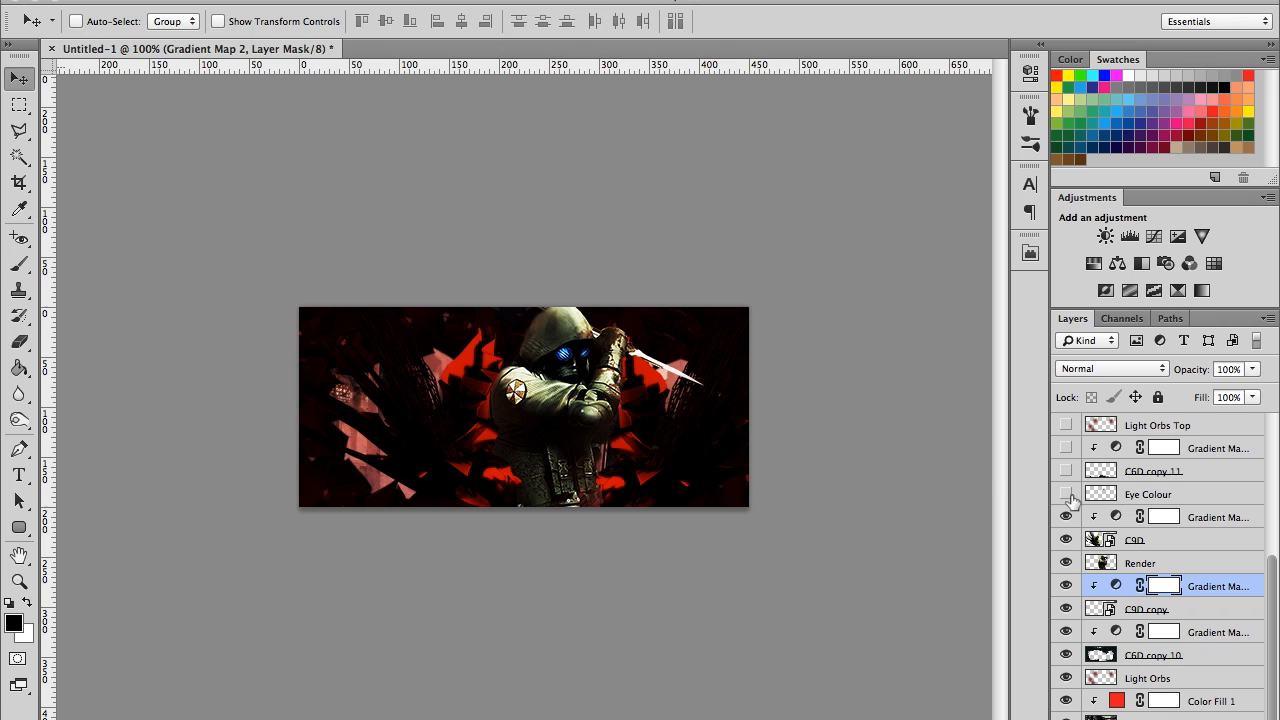
left_click(1160, 494)
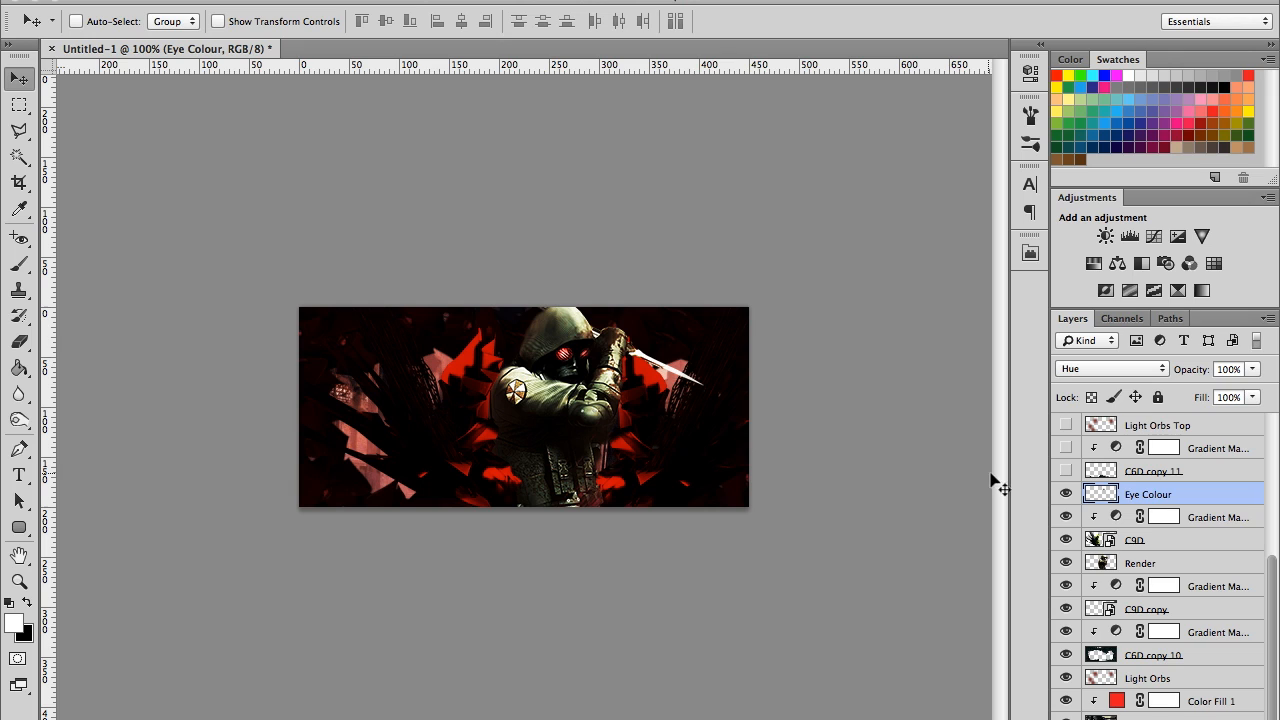
Step: Try the Normal blend mode on the Eye Colour layer, and return it to Hue
left_click(1120, 380)
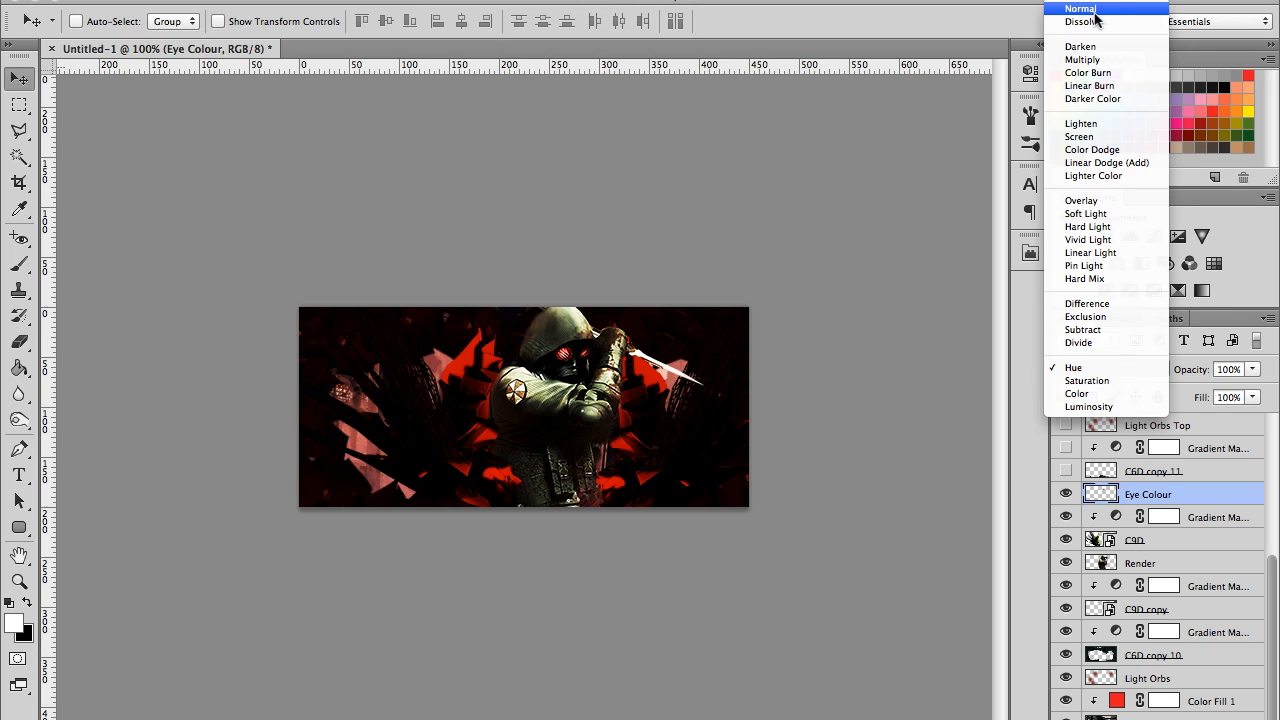
left_click(1095, 12)
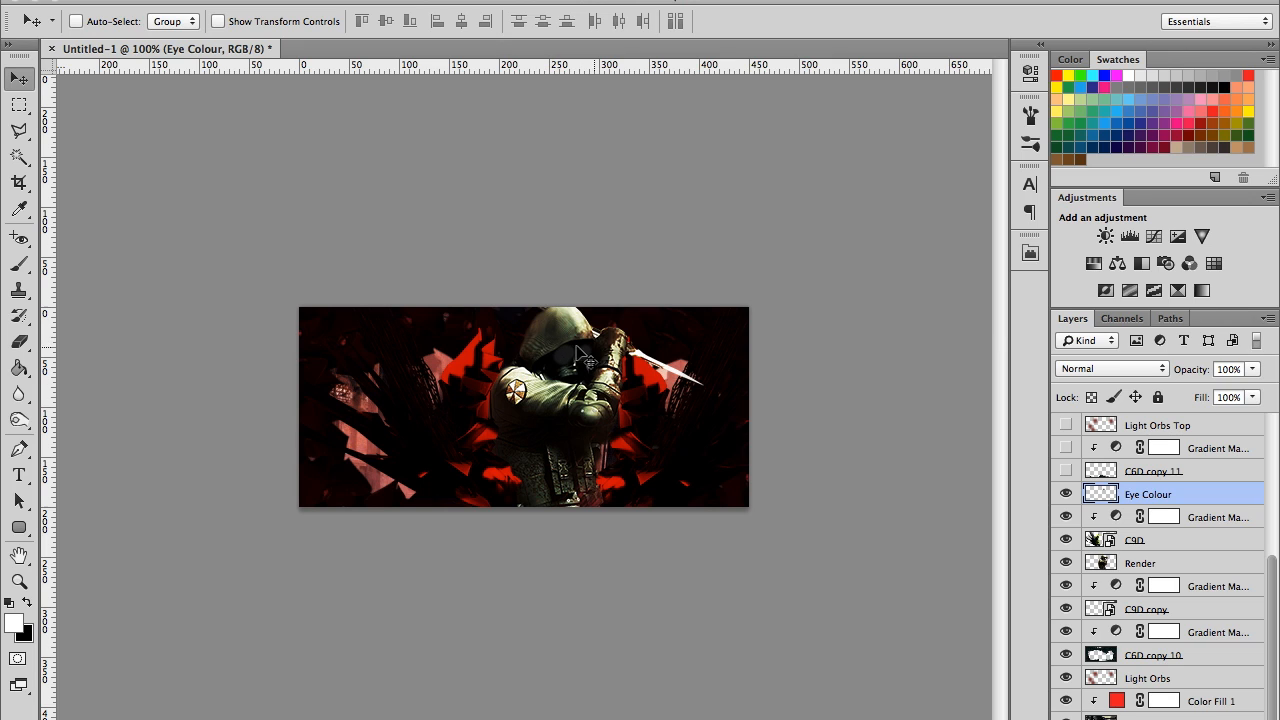
left_click(1078, 370)
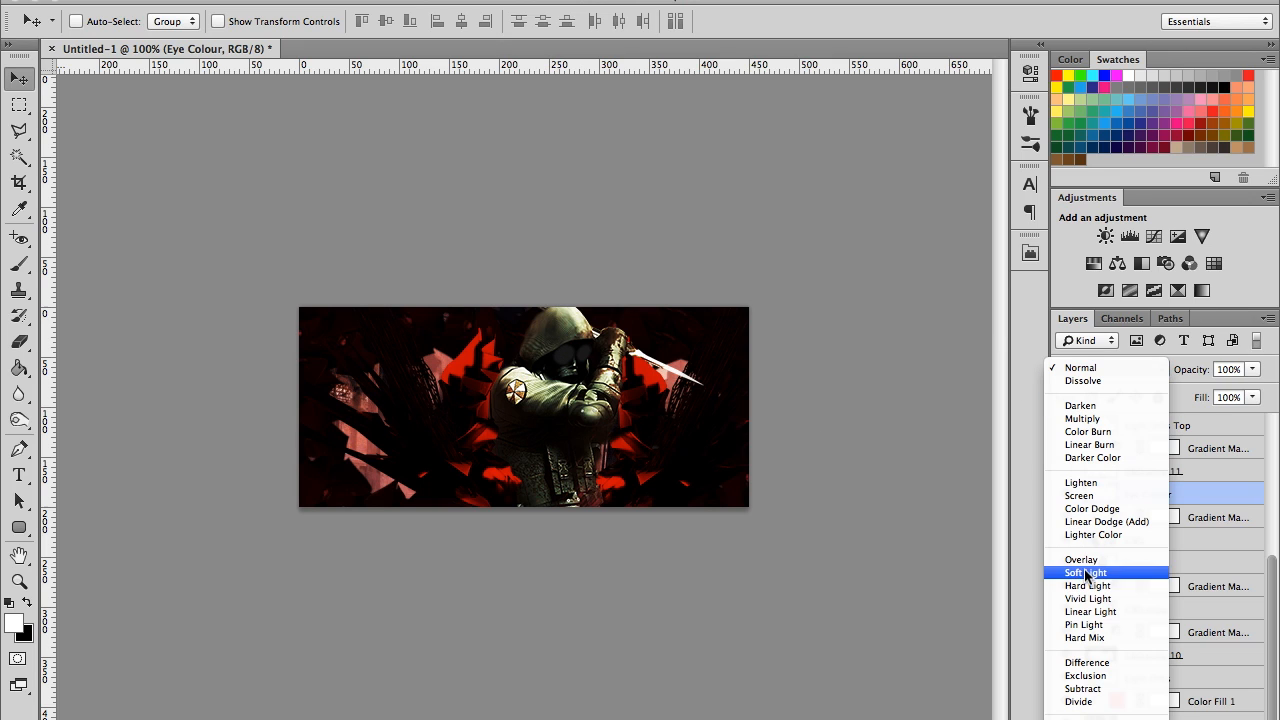
key("Return")
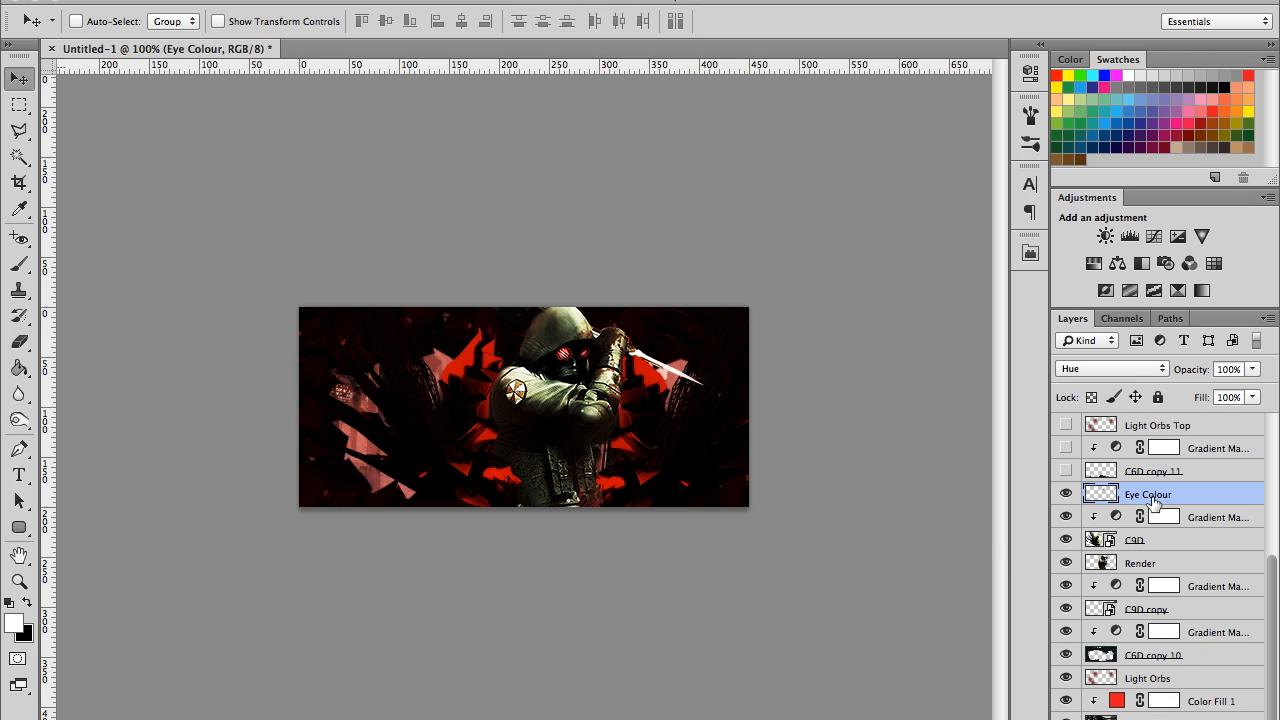
Step: Try colorizing the Eye Colour layer with a shifted hue in Hue/Saturation, and cancel the adjustment
key("super+u")
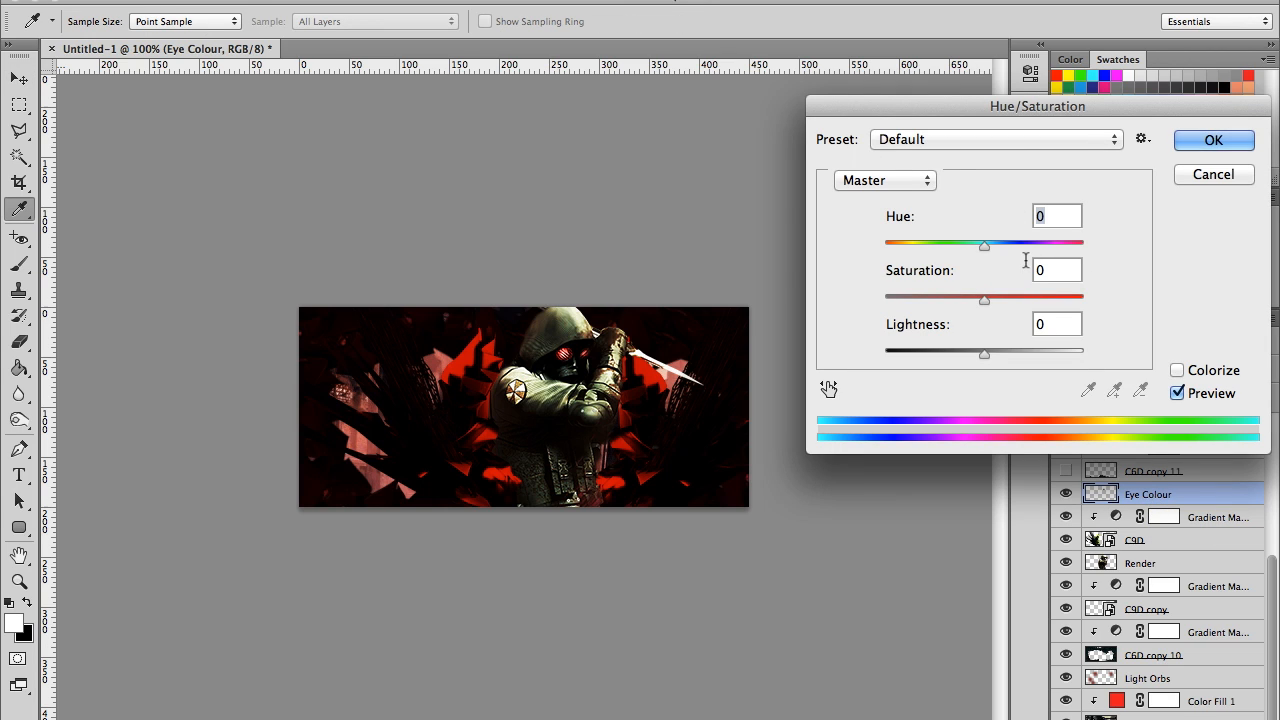
left_click(1179, 371)
left_click_drag(884, 246, 1043, 250)
left_click(1213, 174)
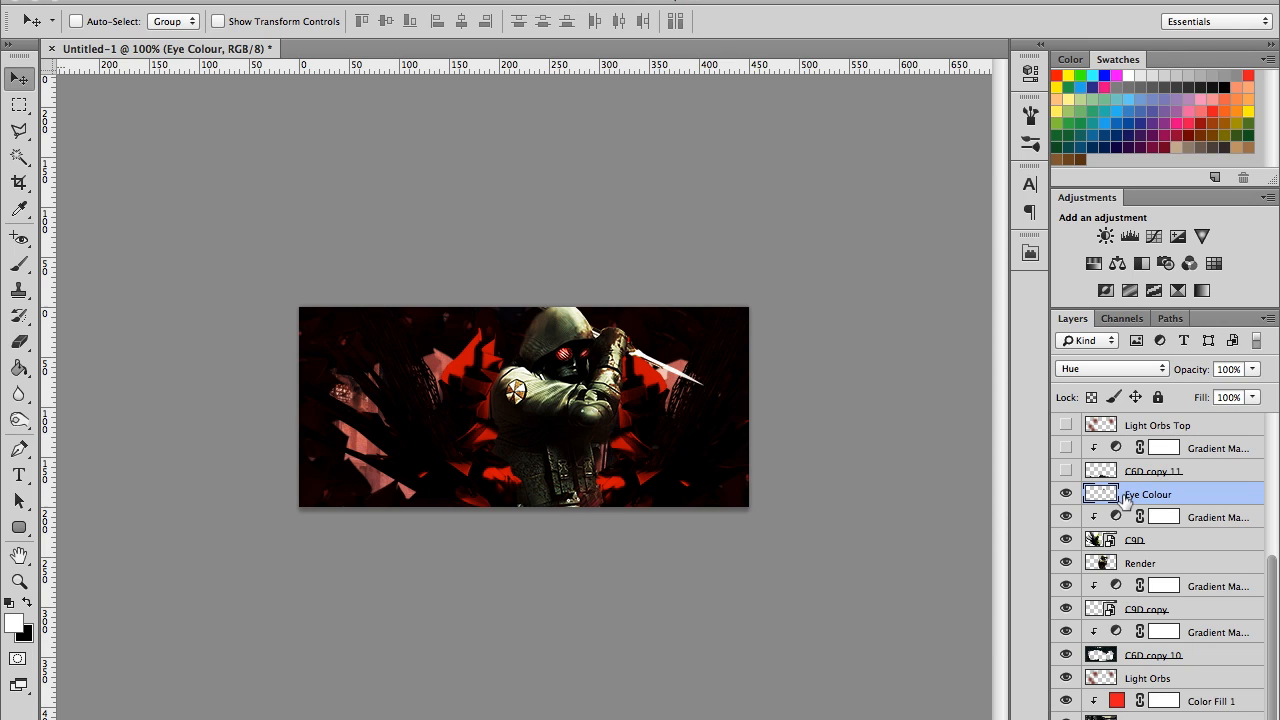
Step: Show the C6D copy 11 layer and the gradient map clipped to it
left_click(1066, 471)
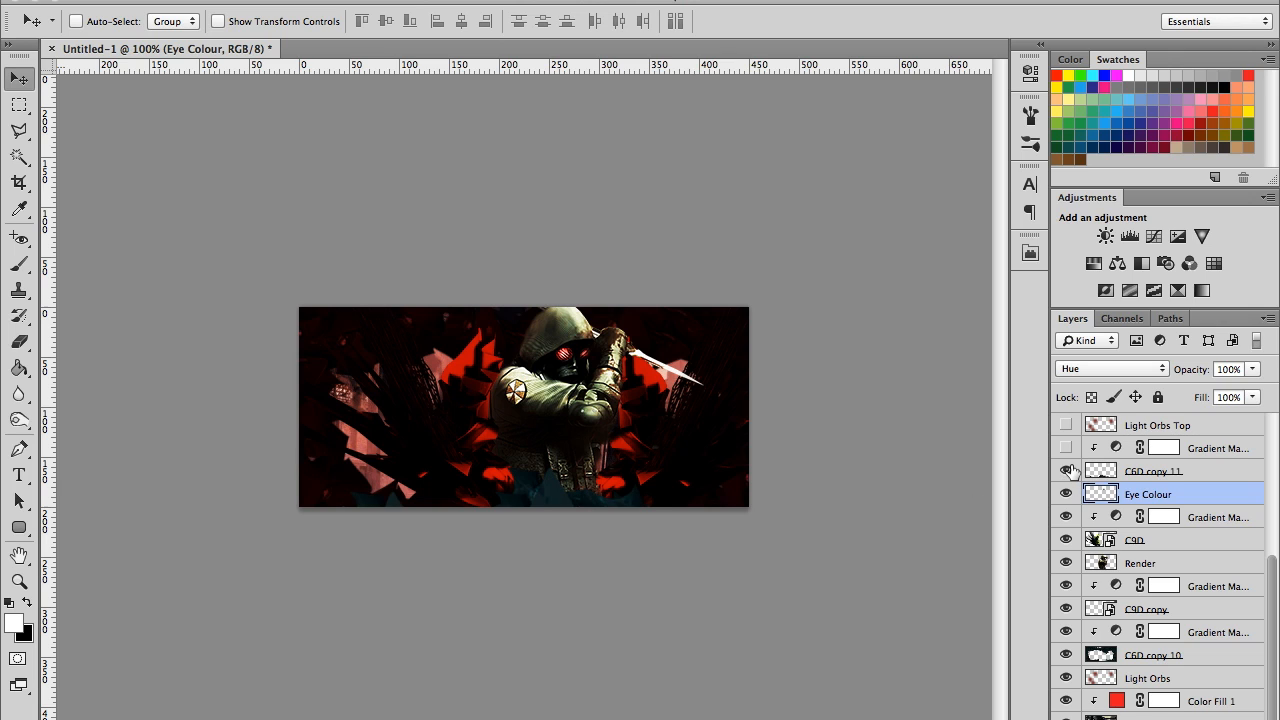
left_click(1066, 471)
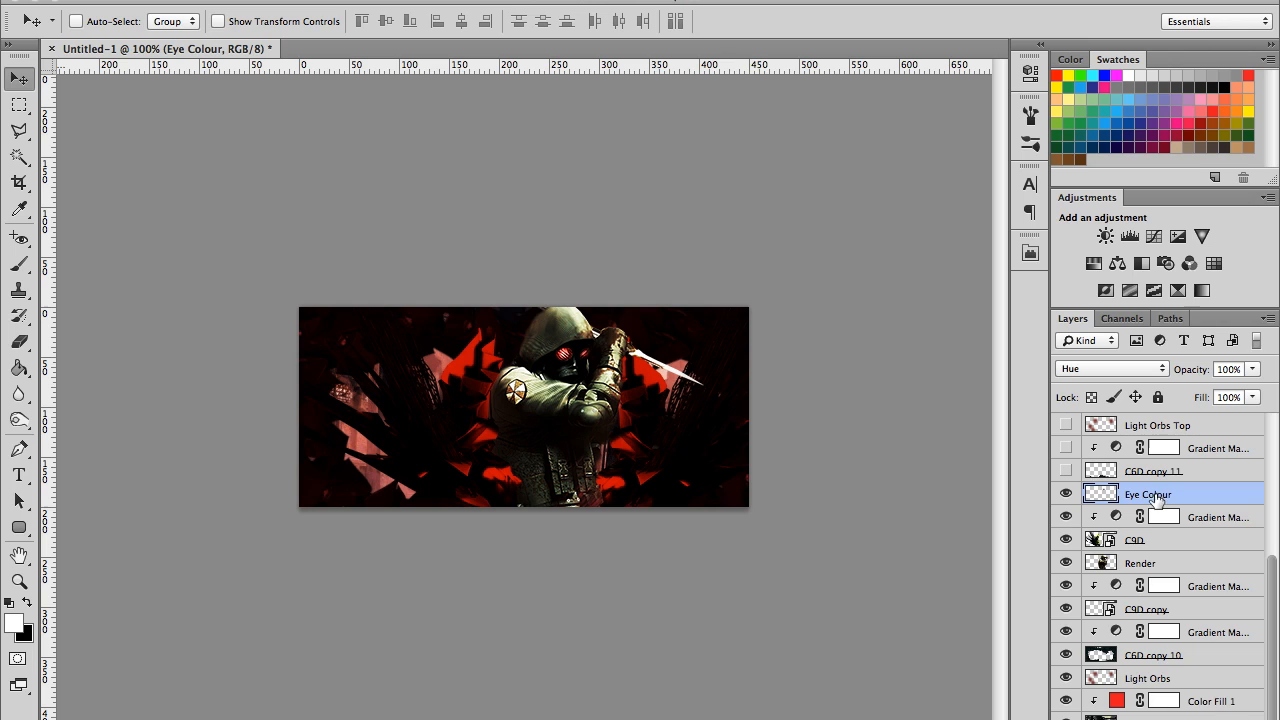
left_click(1066, 471)
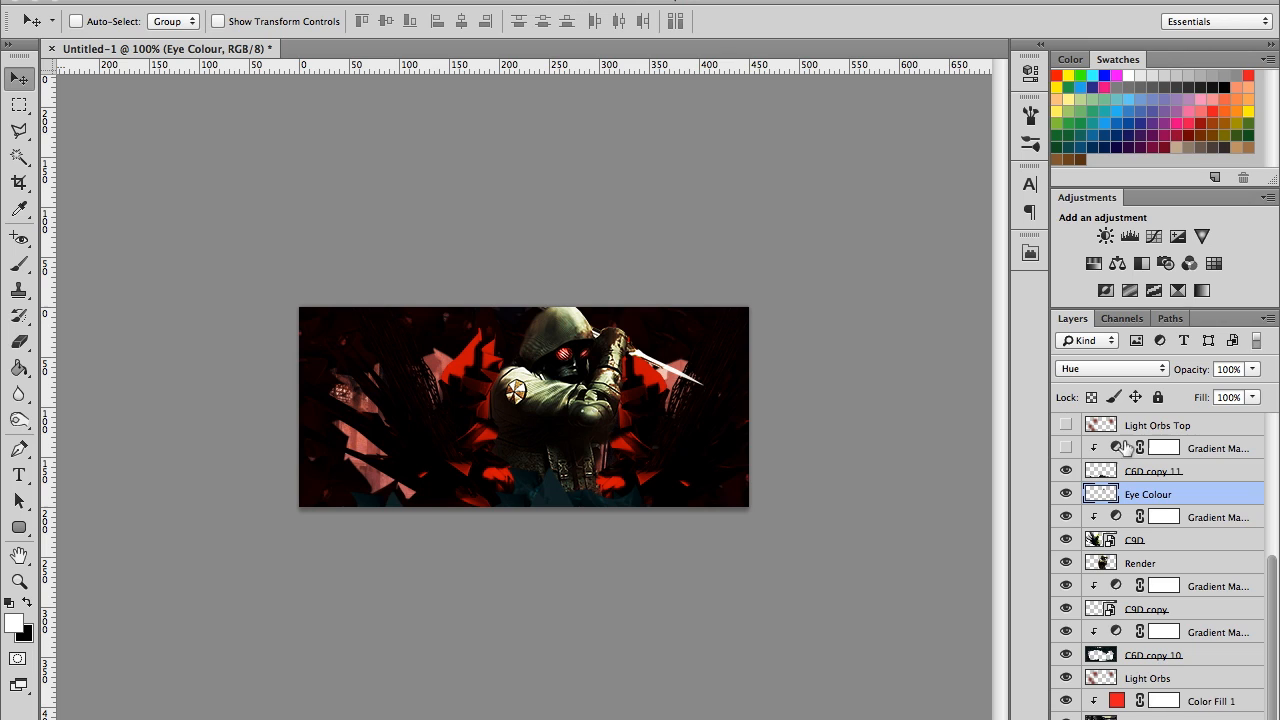
left_click(1065, 448)
left_click(1065, 448)
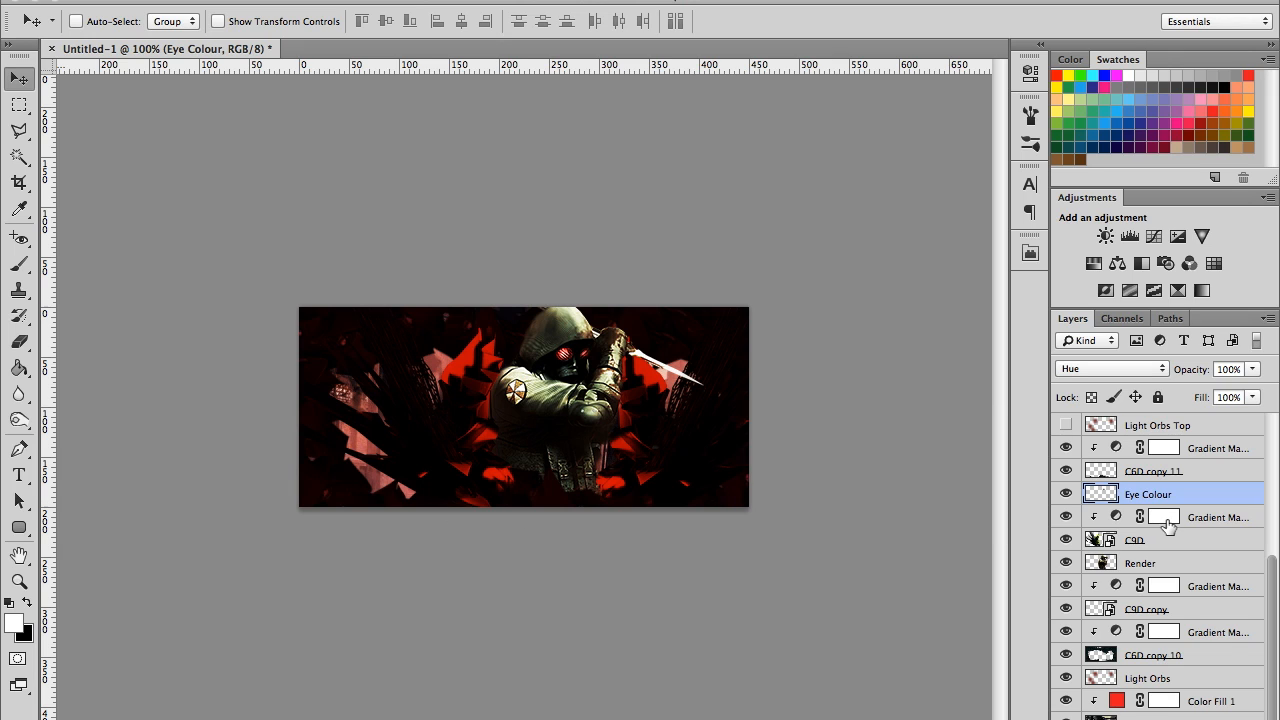
Step: Check the Light Orbs layer's blending for comparison, and select and show the Light Orbs Top layer
scroll(1168, 527, "up", 3)
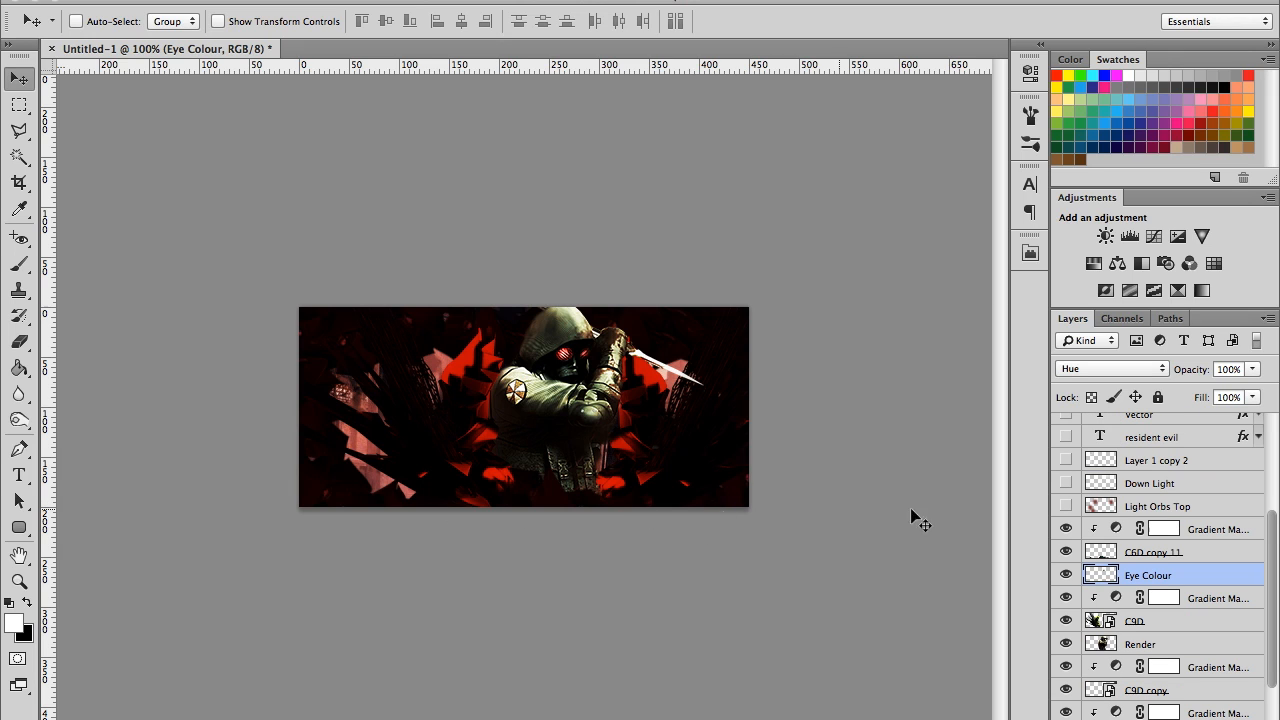
left_click(1066, 528)
scroll(1123, 595, "down", 3)
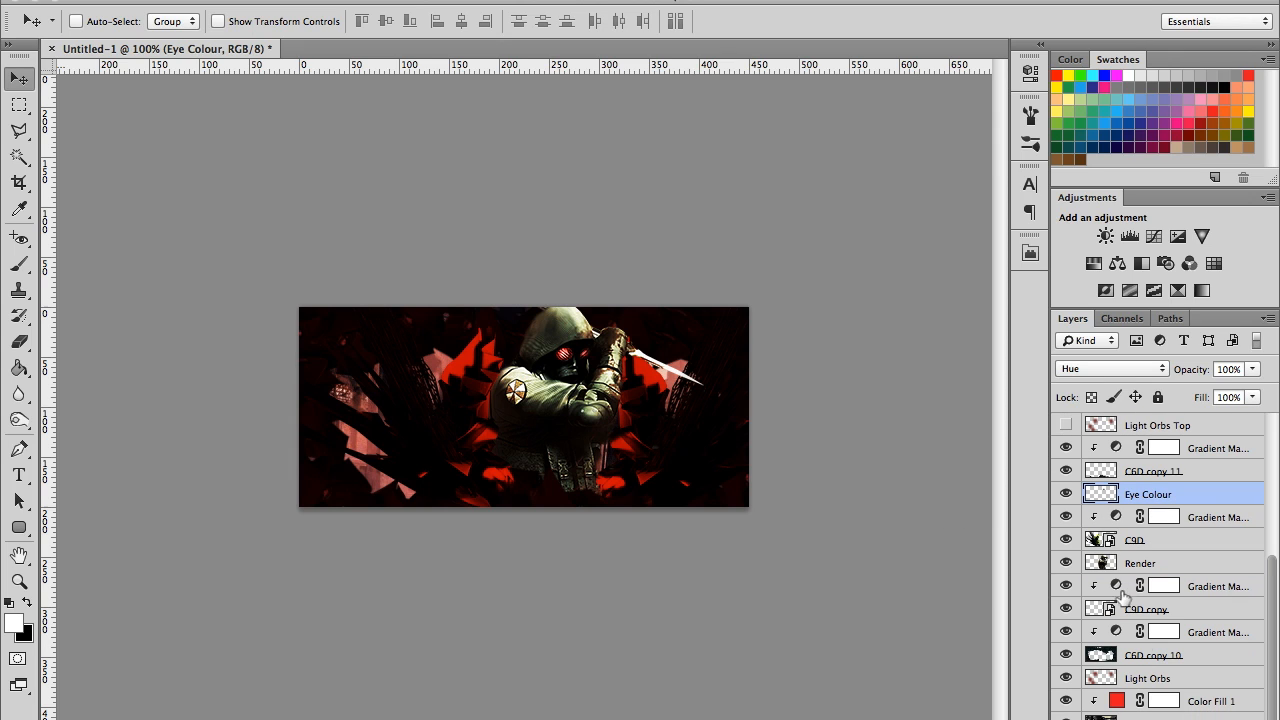
left_click(1163, 680)
scroll(1145, 600, "up", 10)
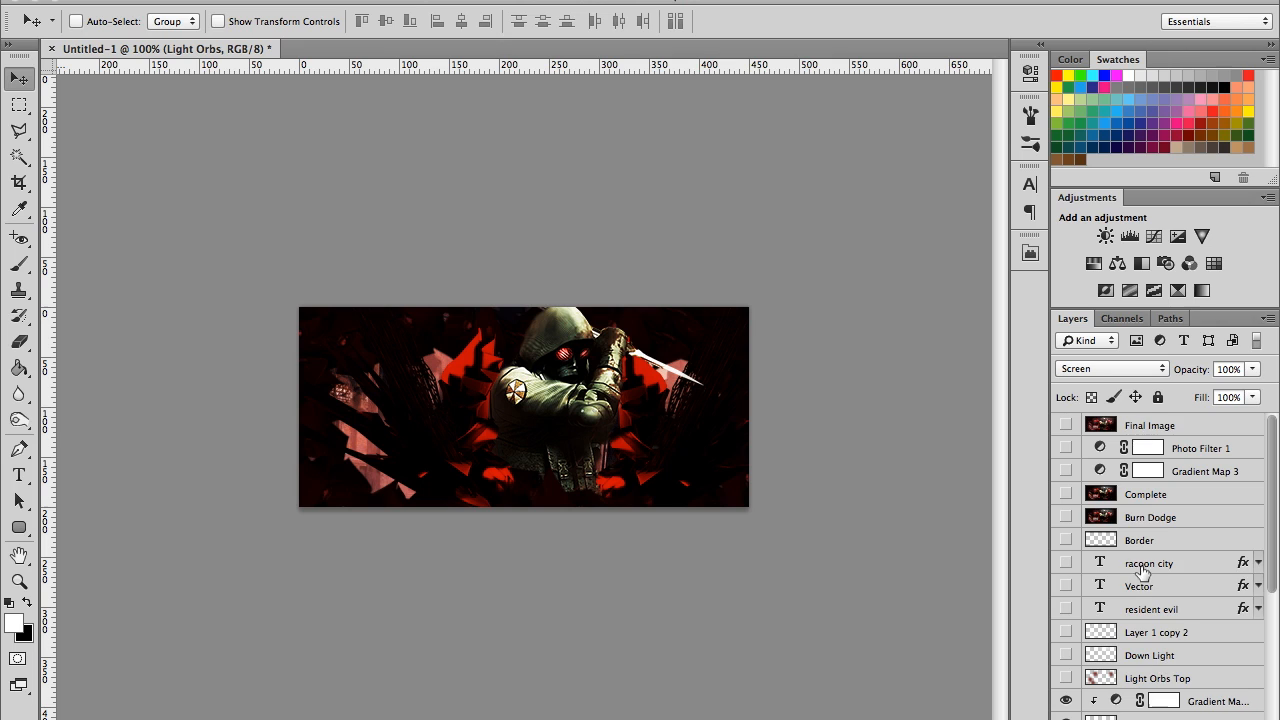
scroll(1145, 612, "down", 10)
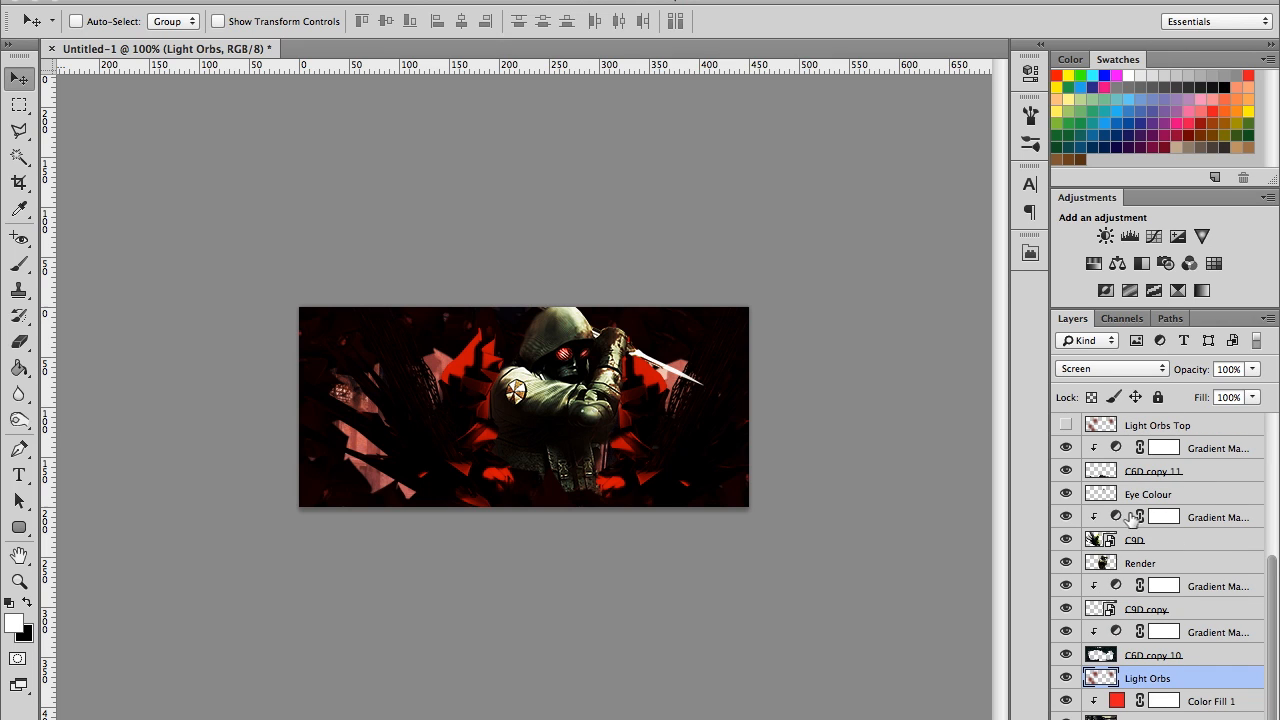
left_click(1138, 427)
scroll(1141, 437, "up", 6)
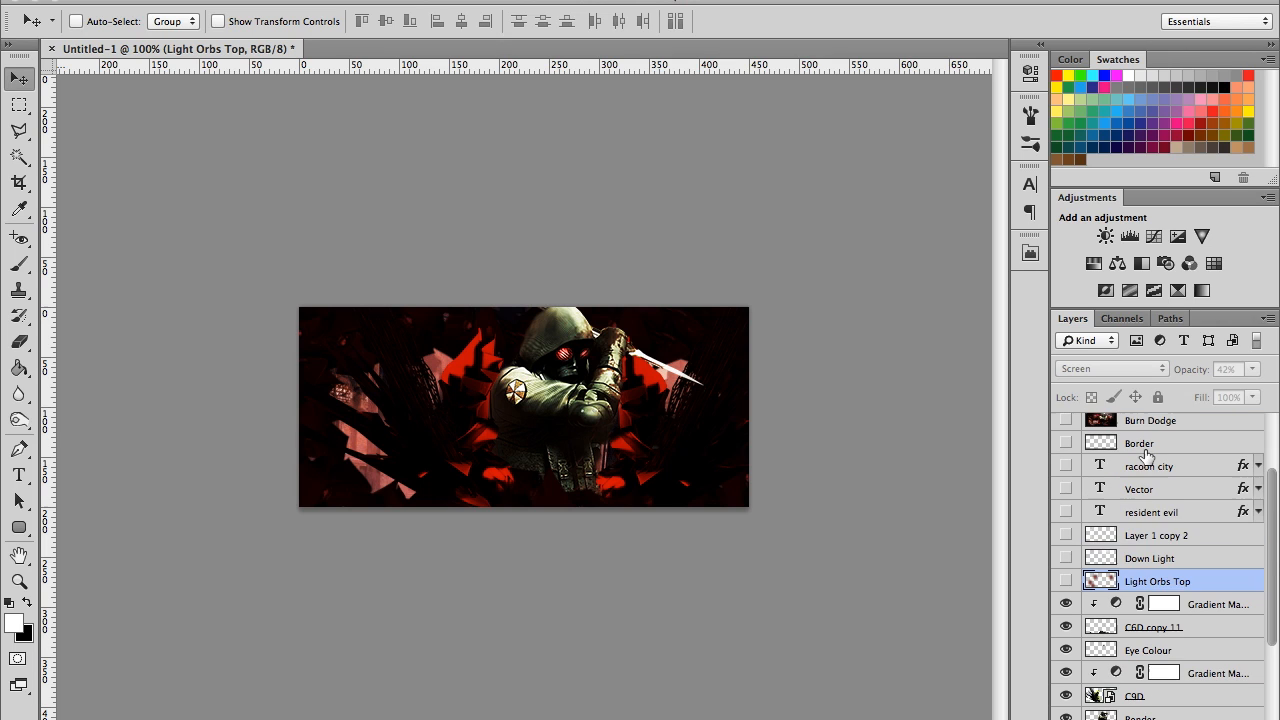
left_click(1066, 582)
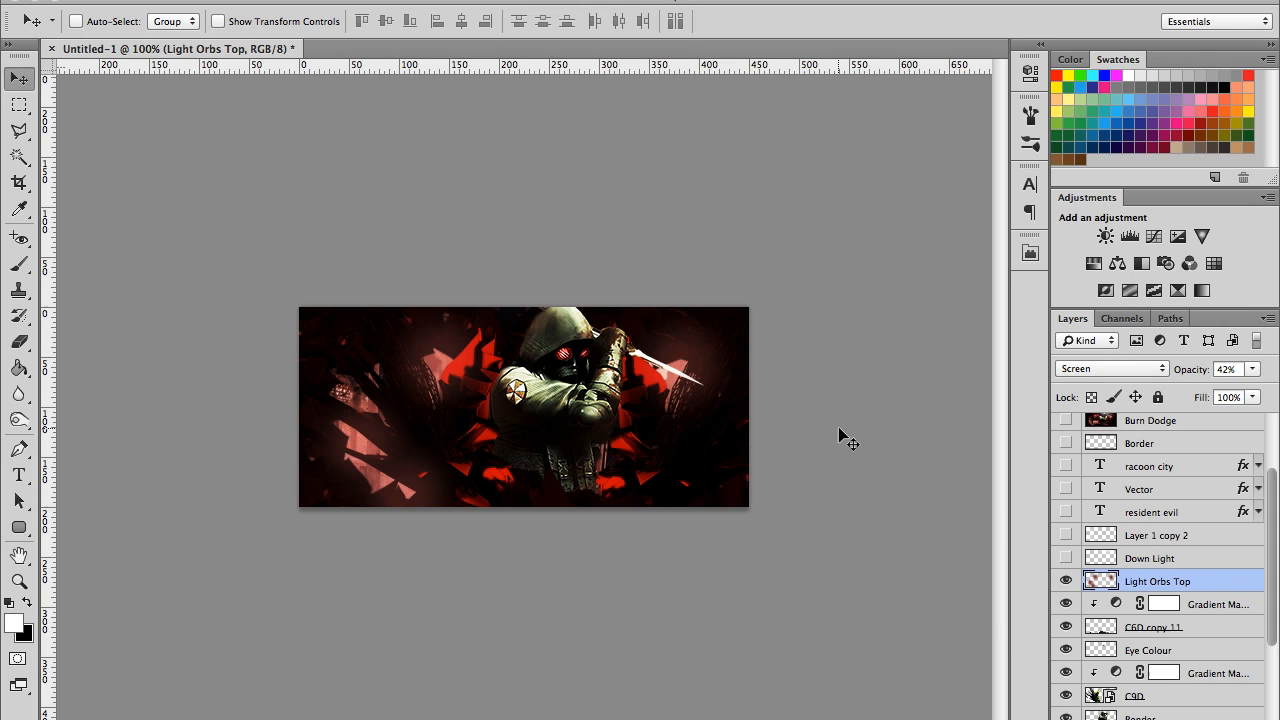
Step: Select and show the Down Light layer, and switch to the Brush tool with a 300 px tip
left_click(1152, 561)
left_click(1066, 560)
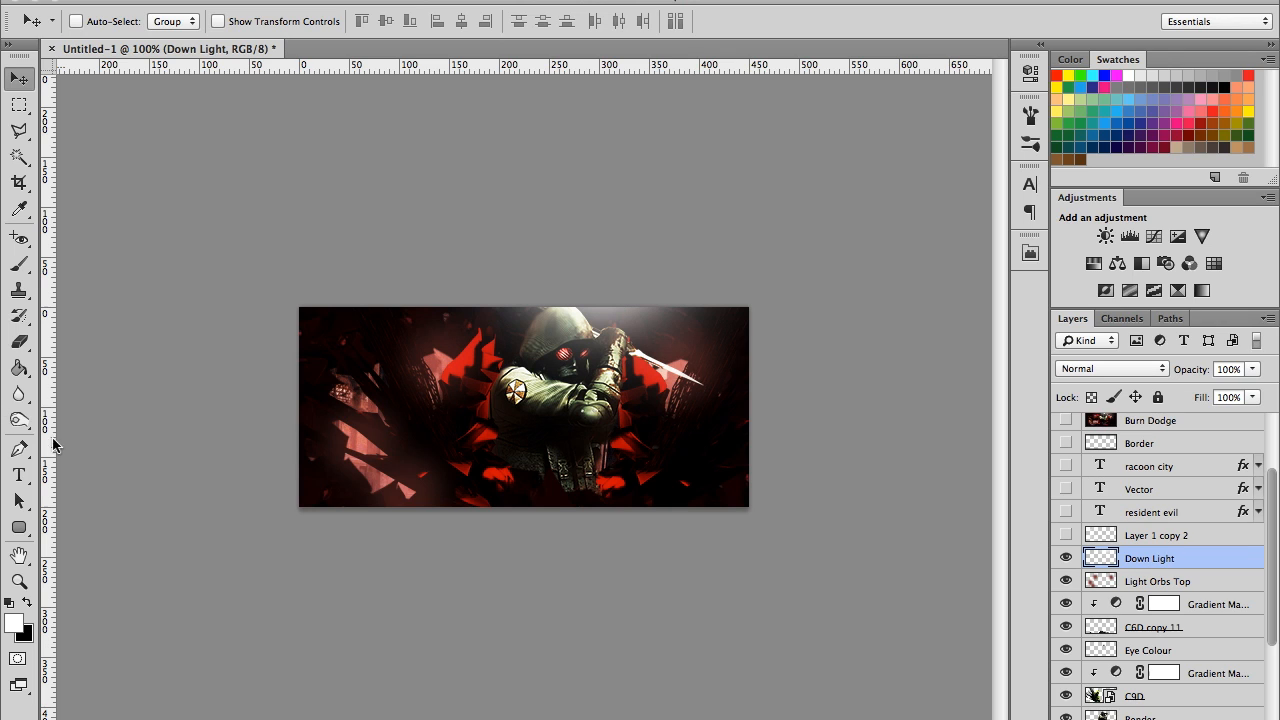
left_click(20, 265)
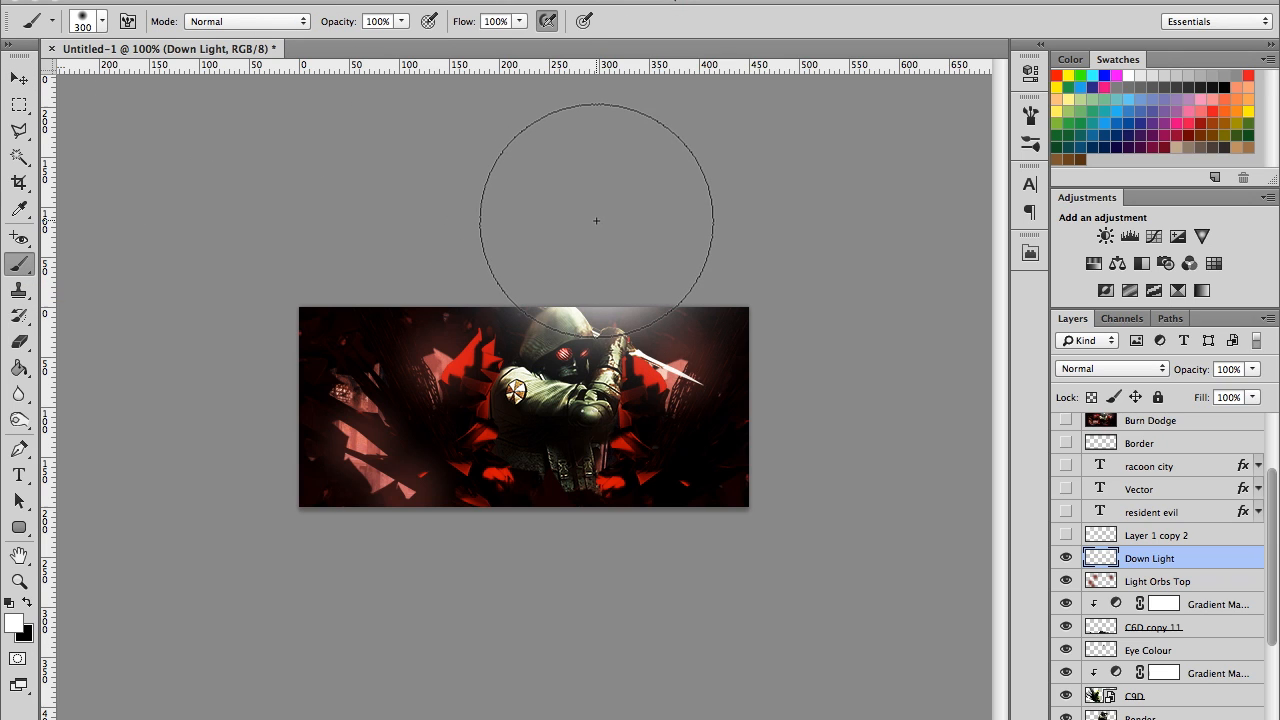
key("bracketright")
key("bracketright")
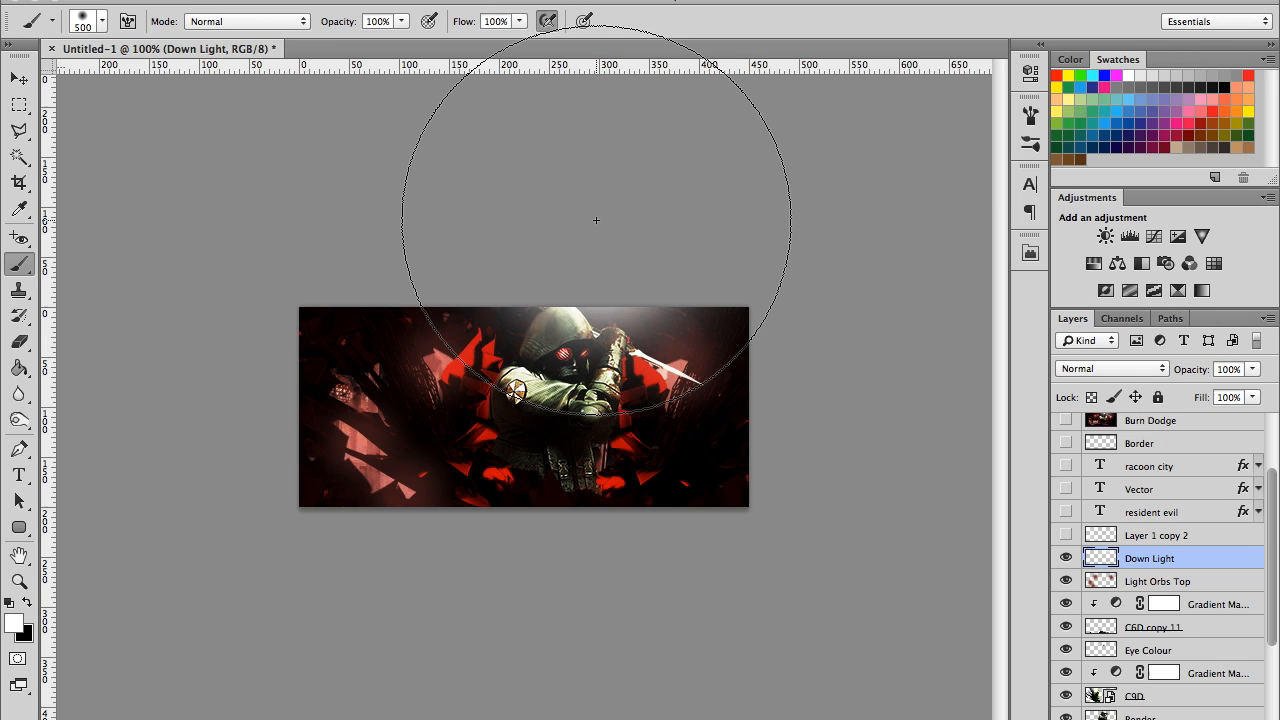
key("bracketleft")
key("bracketleft")
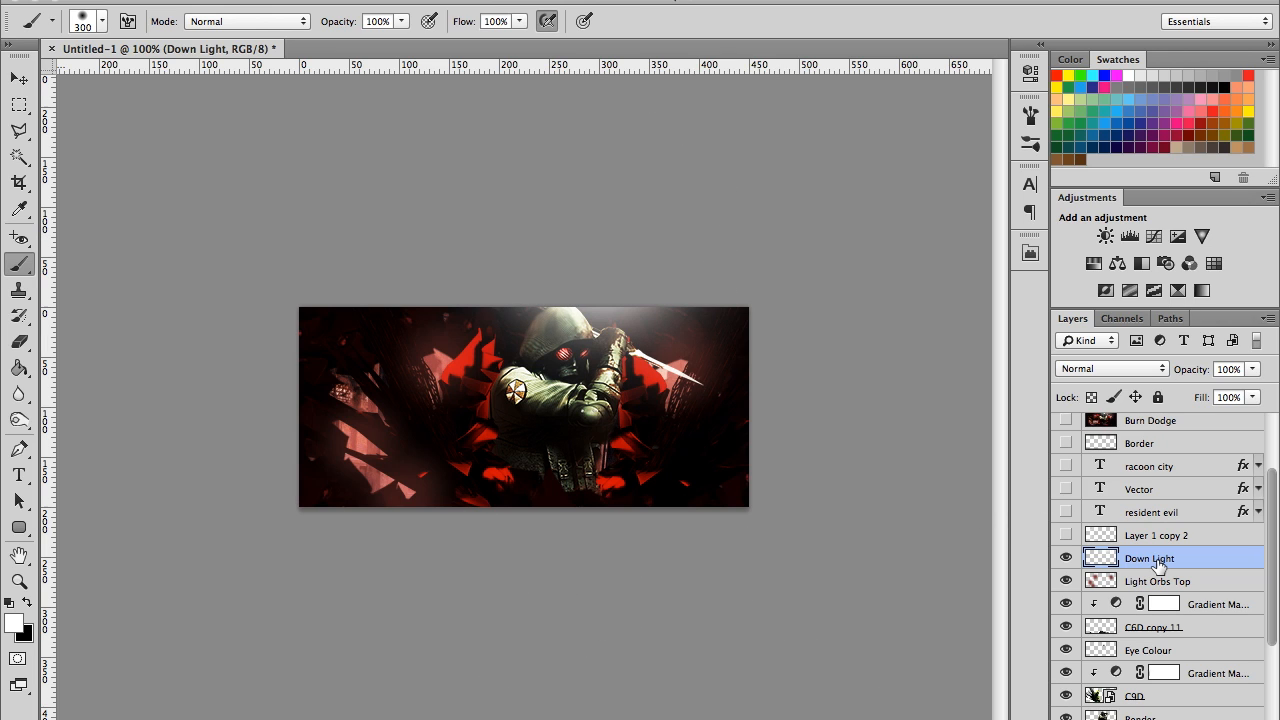
Step: Try the Soft Light blend mode on the Down Light layer, and return it to Normal
left_click(1107, 373)
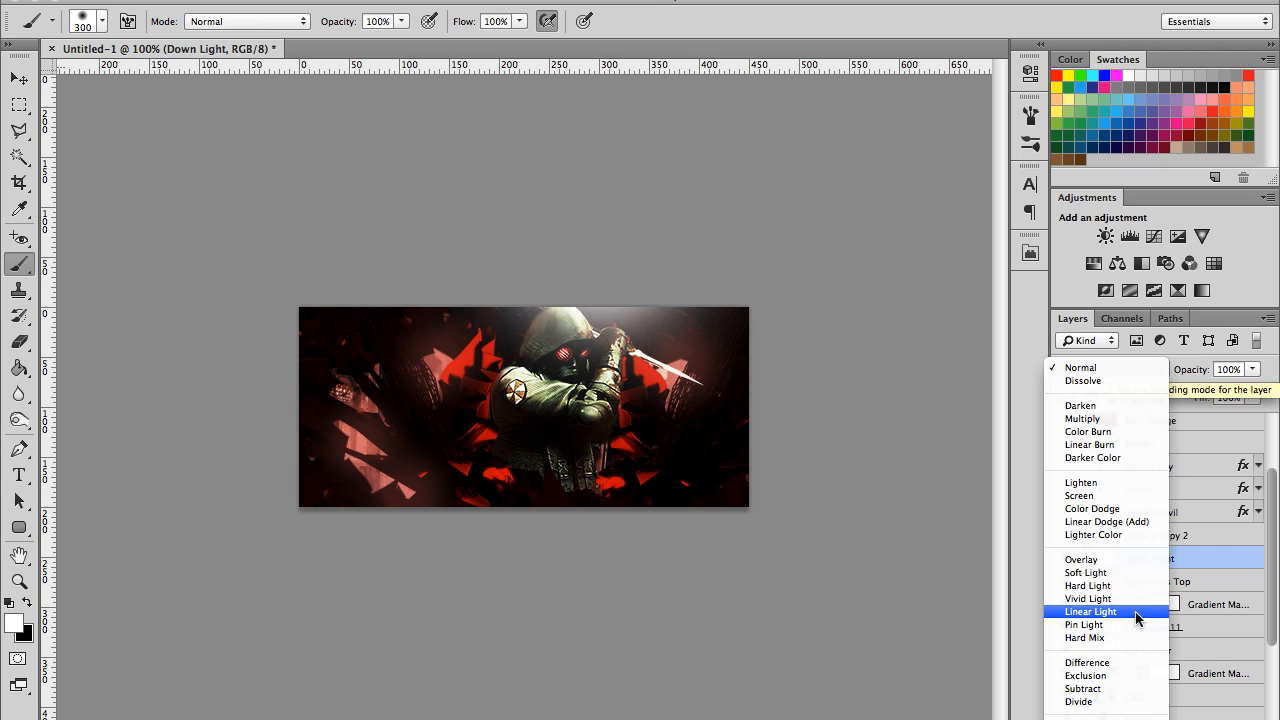
left_click(1104, 574)
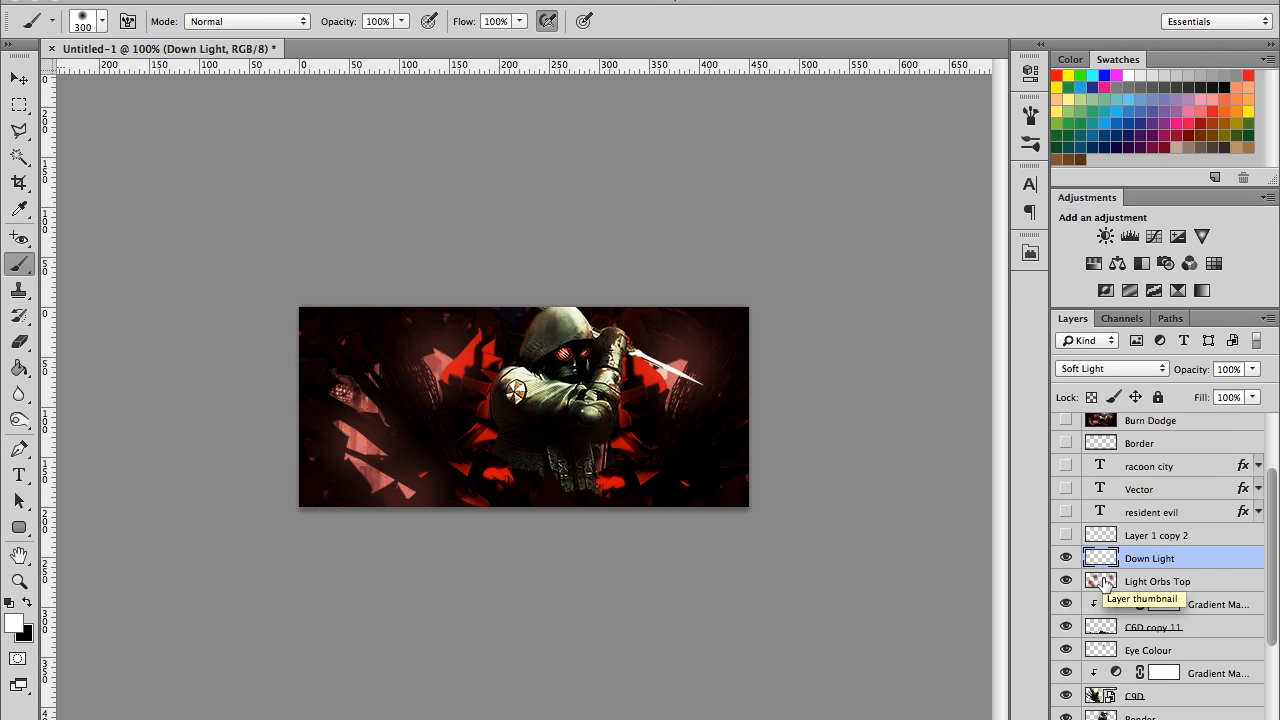
left_click(1105, 369)
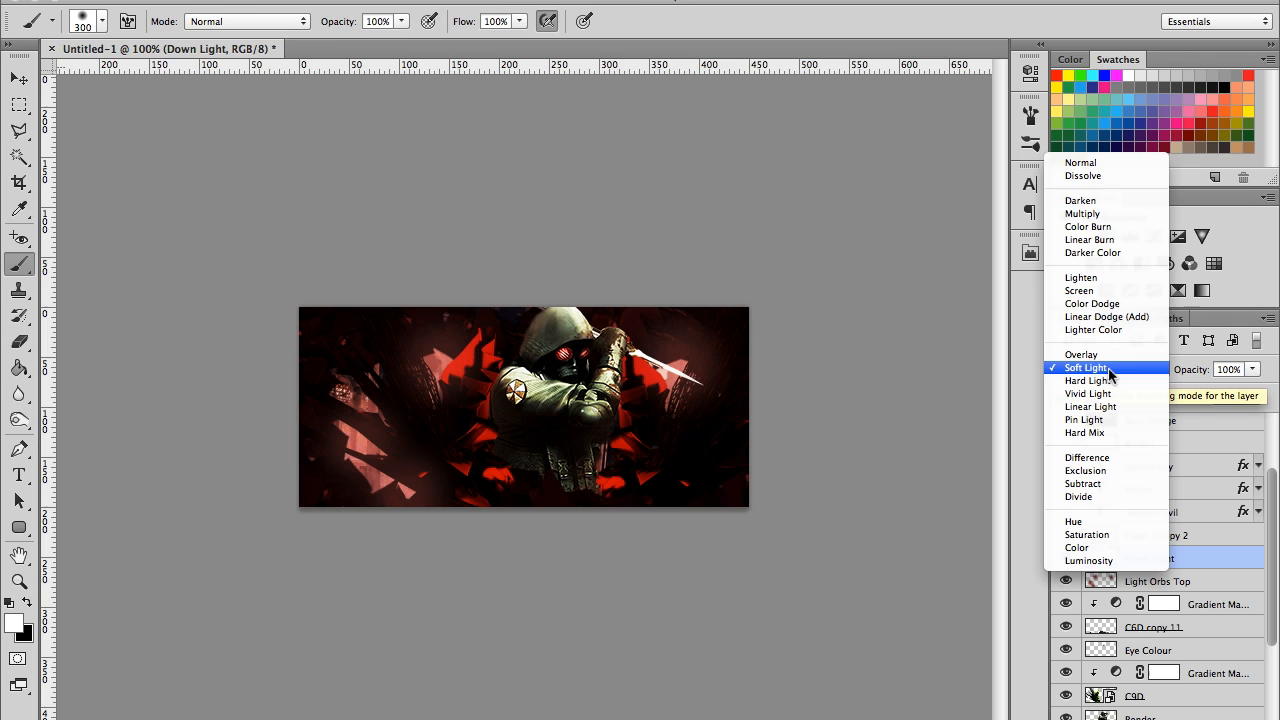
left_click(1095, 166)
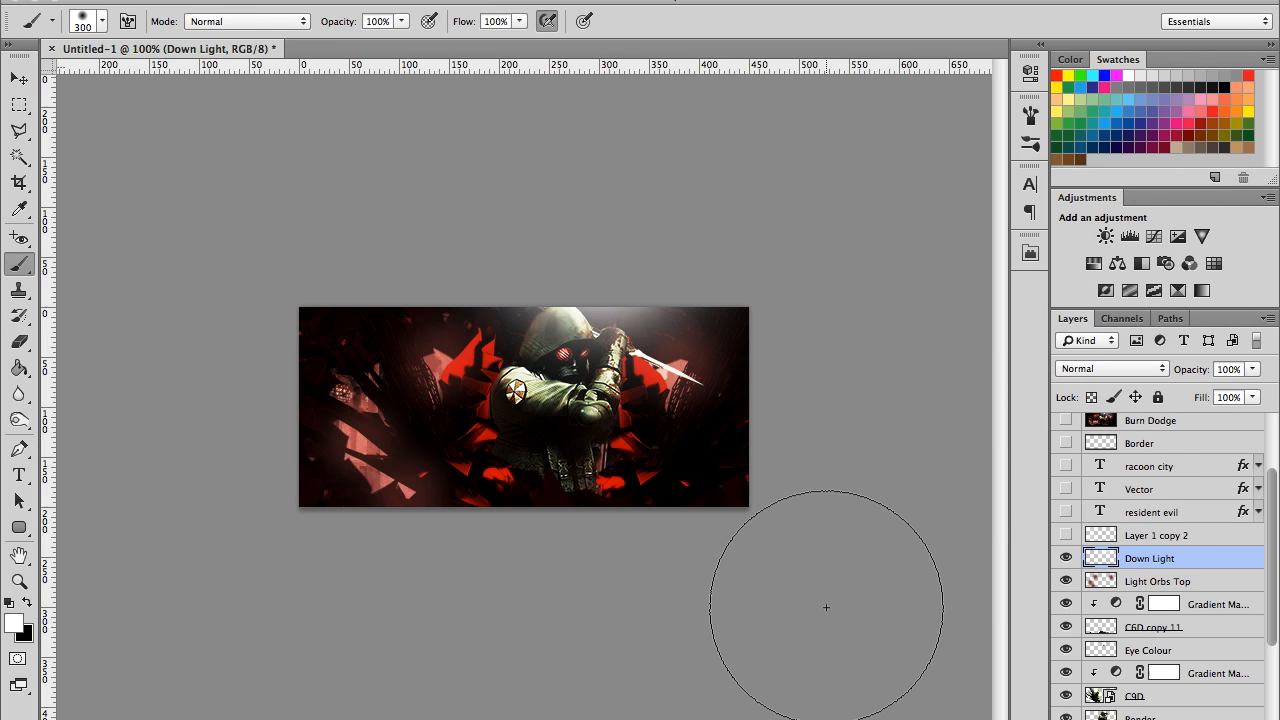
Step: Select the Layer 1 copy 2 layer and show it over the banner
left_click(1067, 536)
left_click(1067, 536)
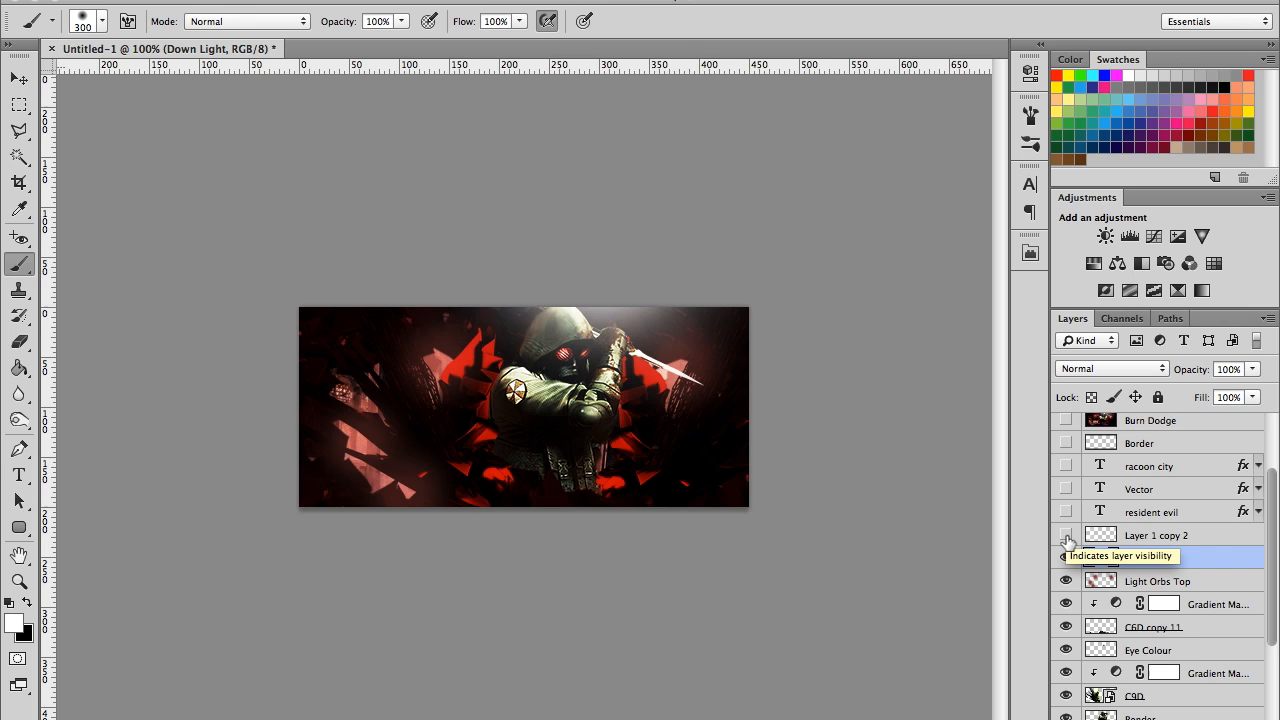
left_click(1078, 537)
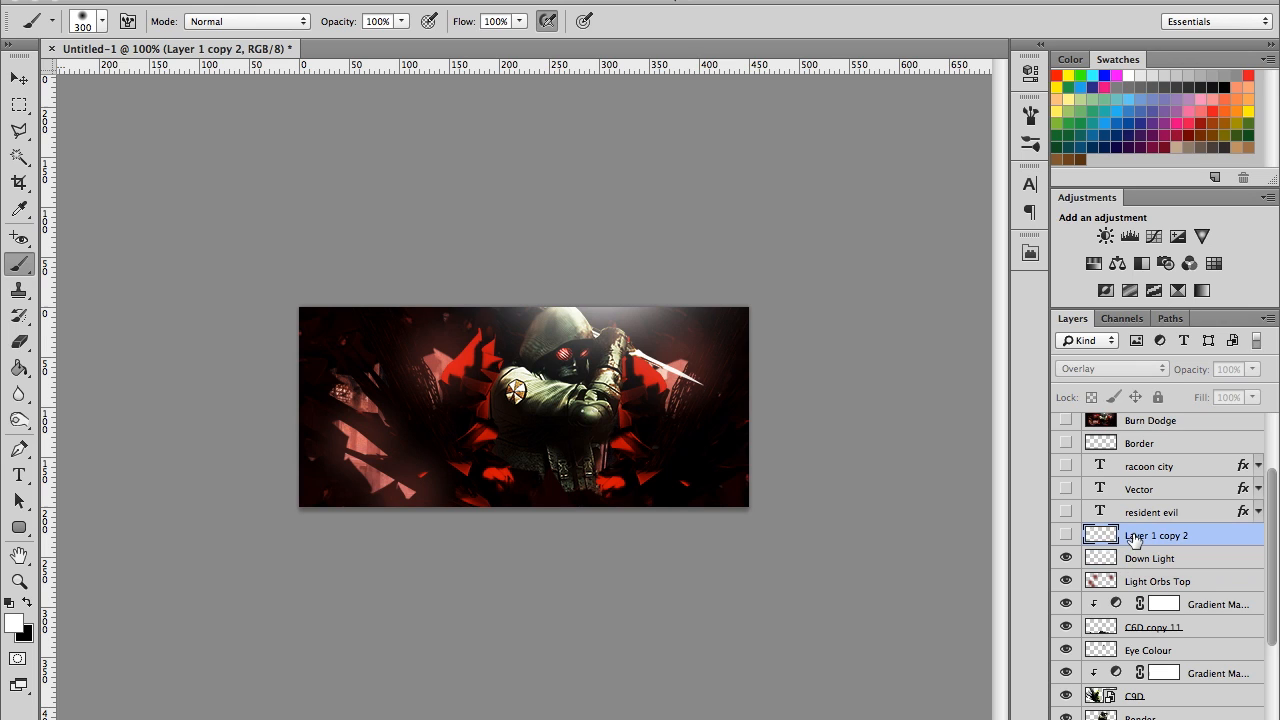
left_click(1067, 536)
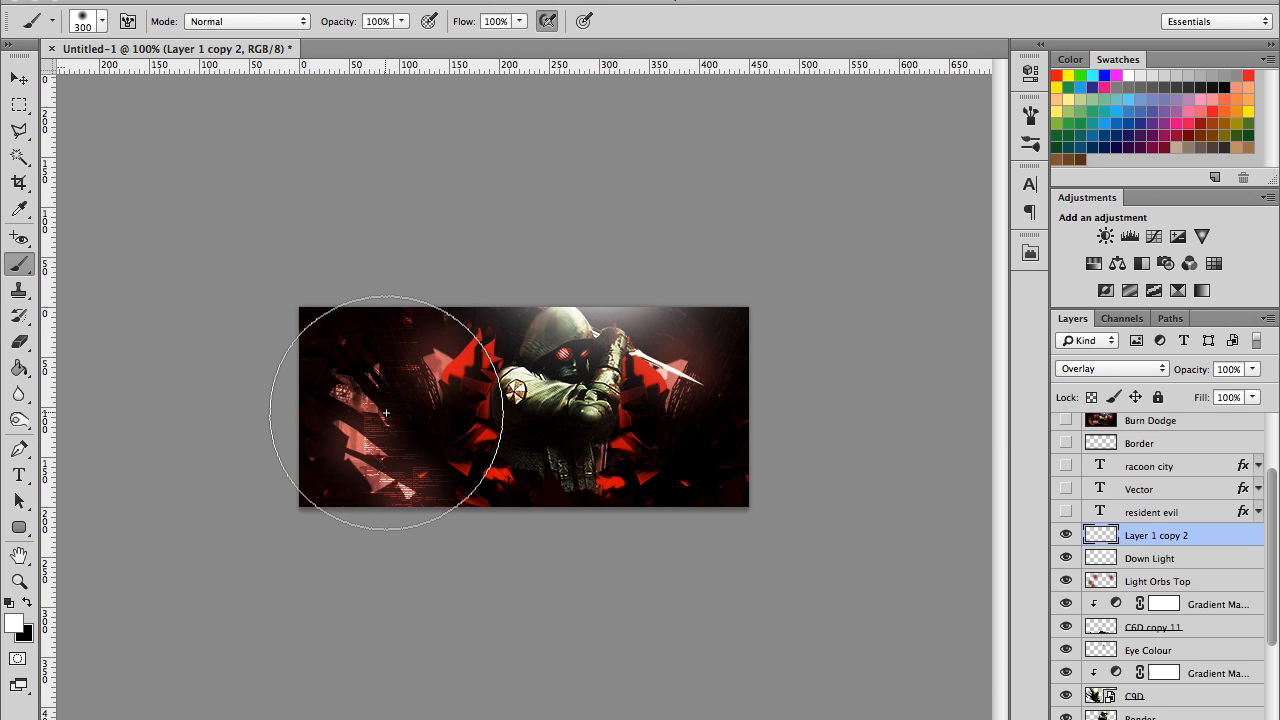
mouse_move(383, 480)
left_mouse_down()
mouse_move(400, 500)
mouse_move(394, 391)
mouse_move(462, 533)
mouse_move(343, 371)
left_mouse_up()
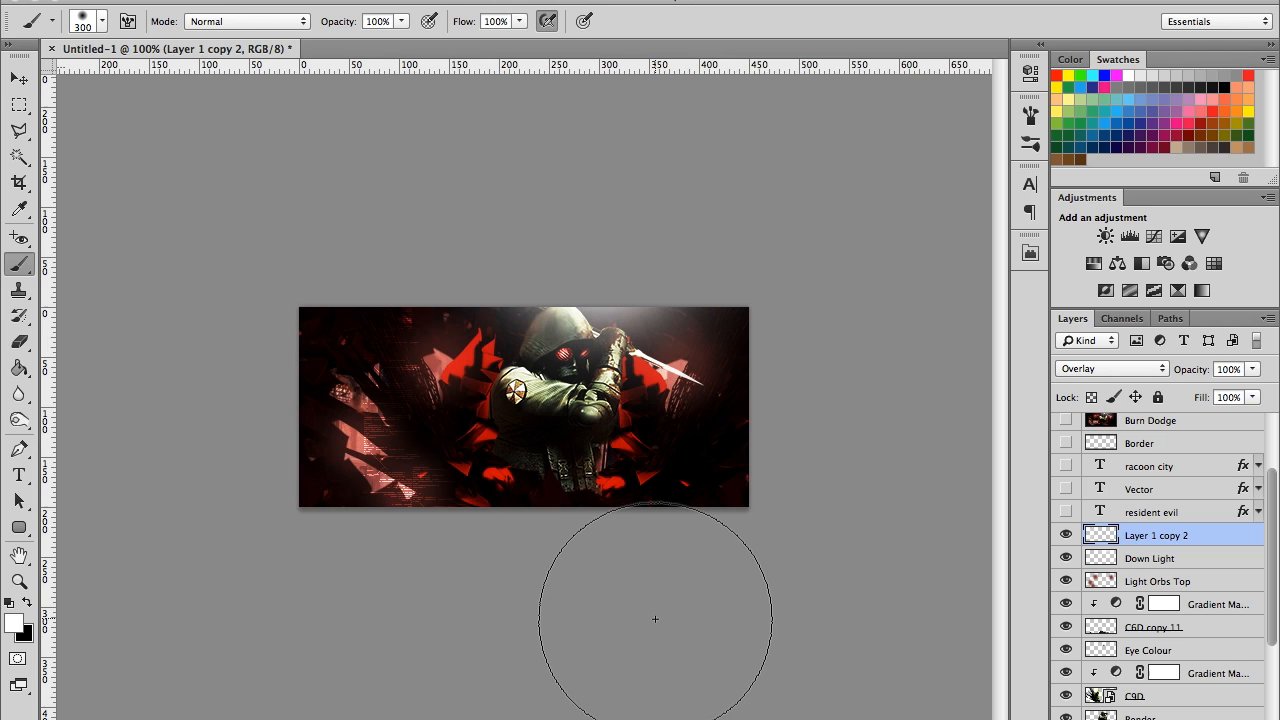
Step: Examine the brush presets at the end of the brush list, and close the list without choosing one
left_click(103, 21)
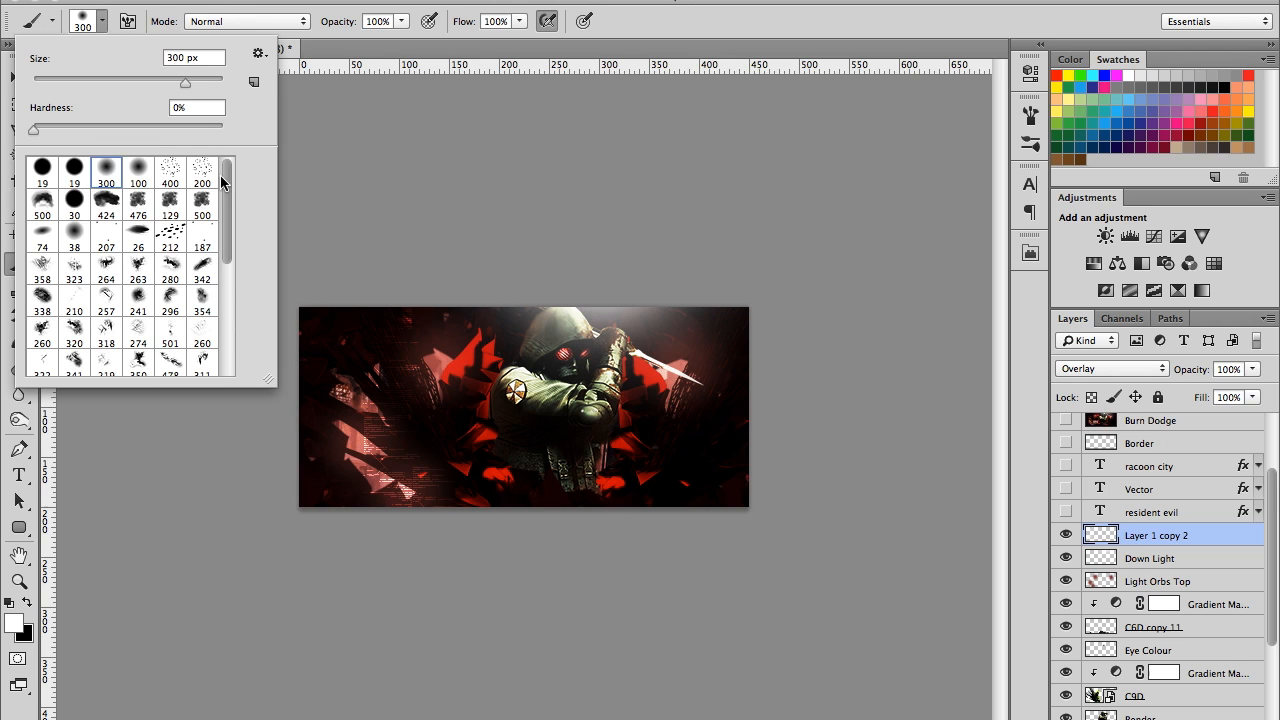
left_click_drag(221, 180, 229, 308)
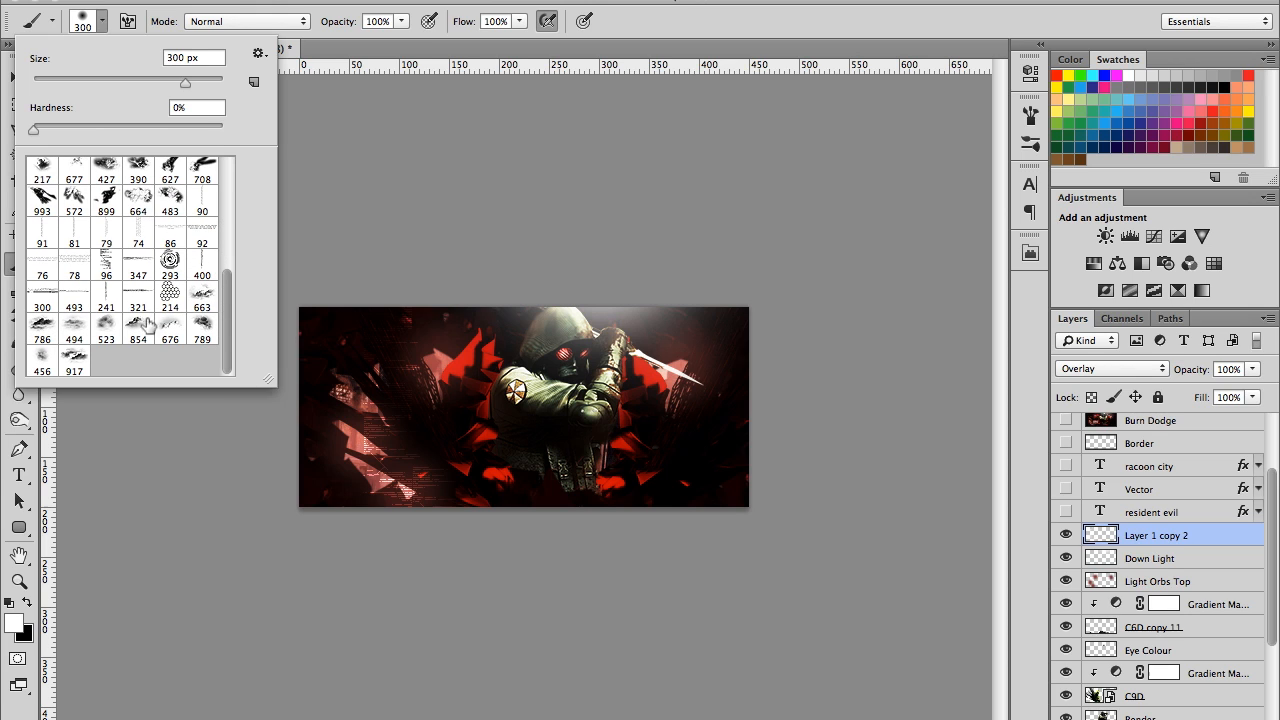
left_click(843, 223)
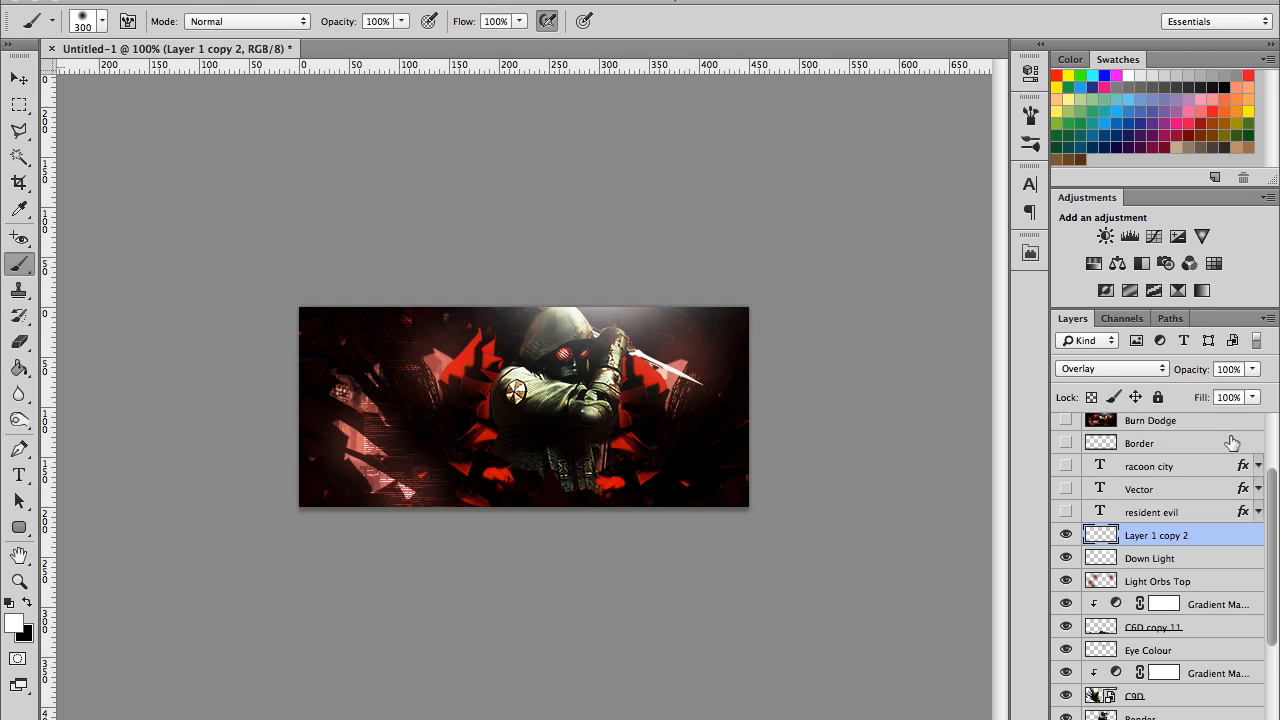
Step: Show the three text layers Vector, racoon city and resident evil
left_click_drag(1276, 498, 1276, 453)
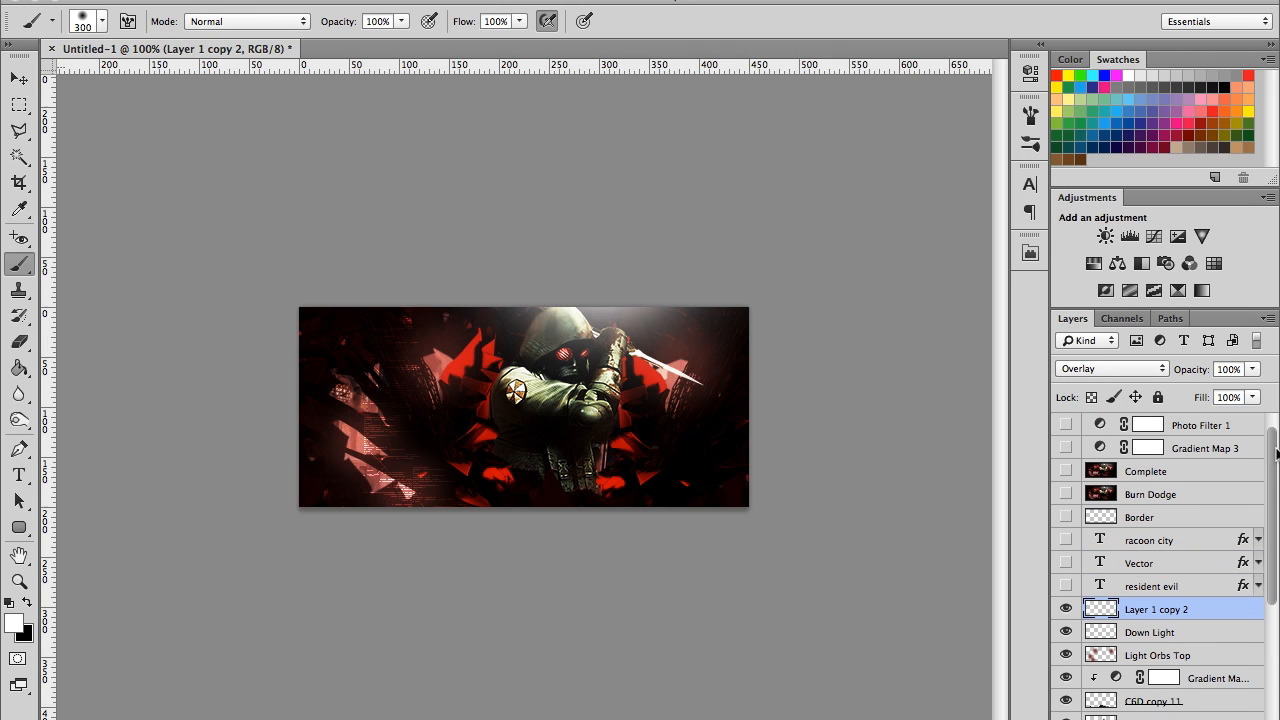
left_click(1065, 563)
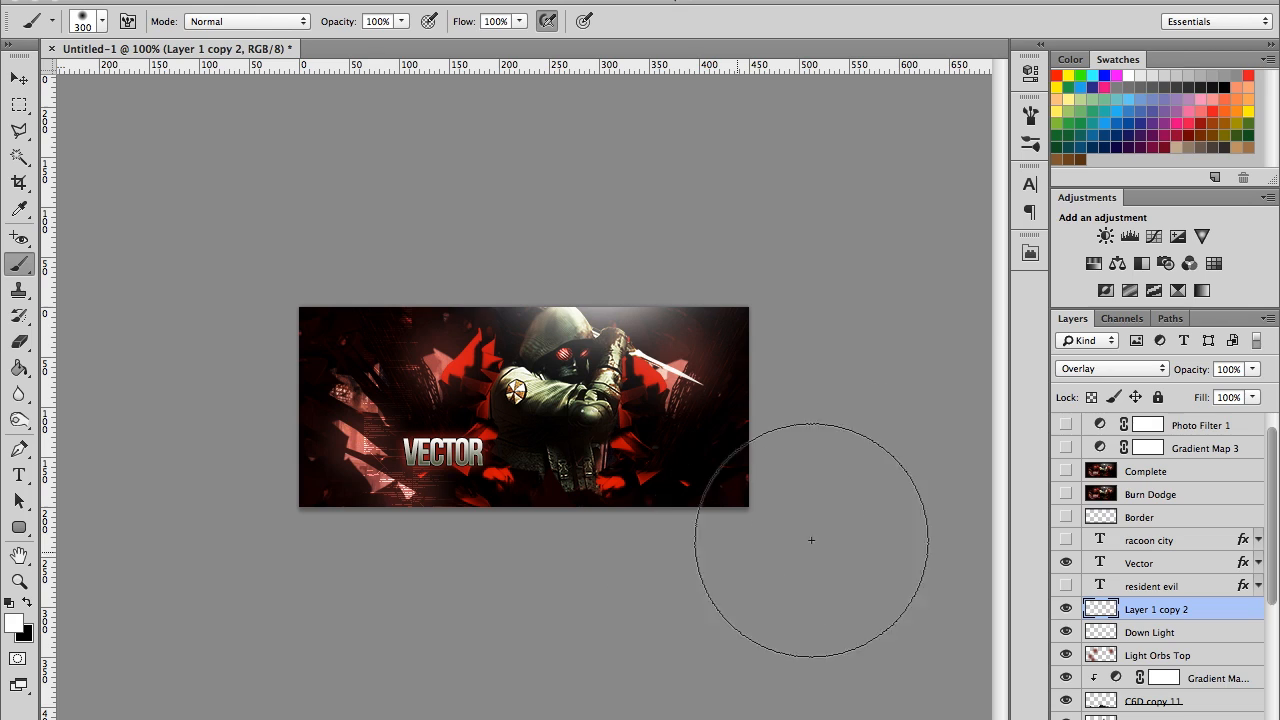
left_click(1066, 540)
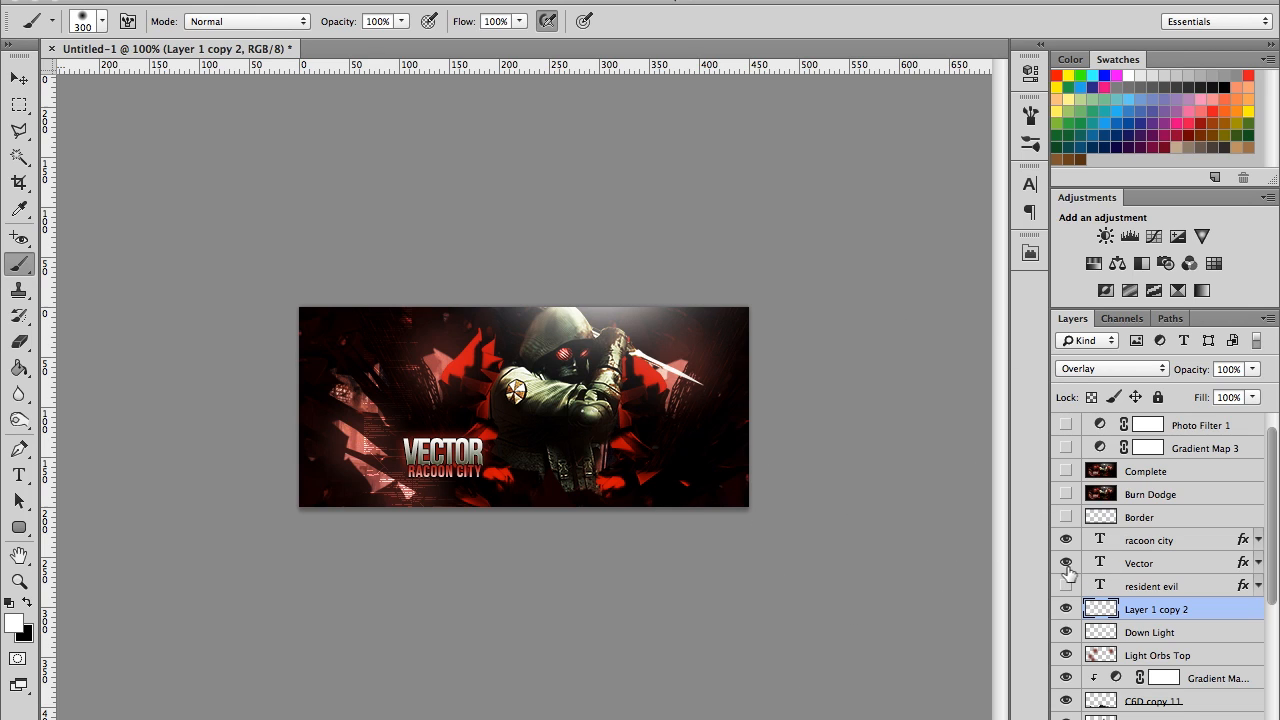
left_click(1066, 586)
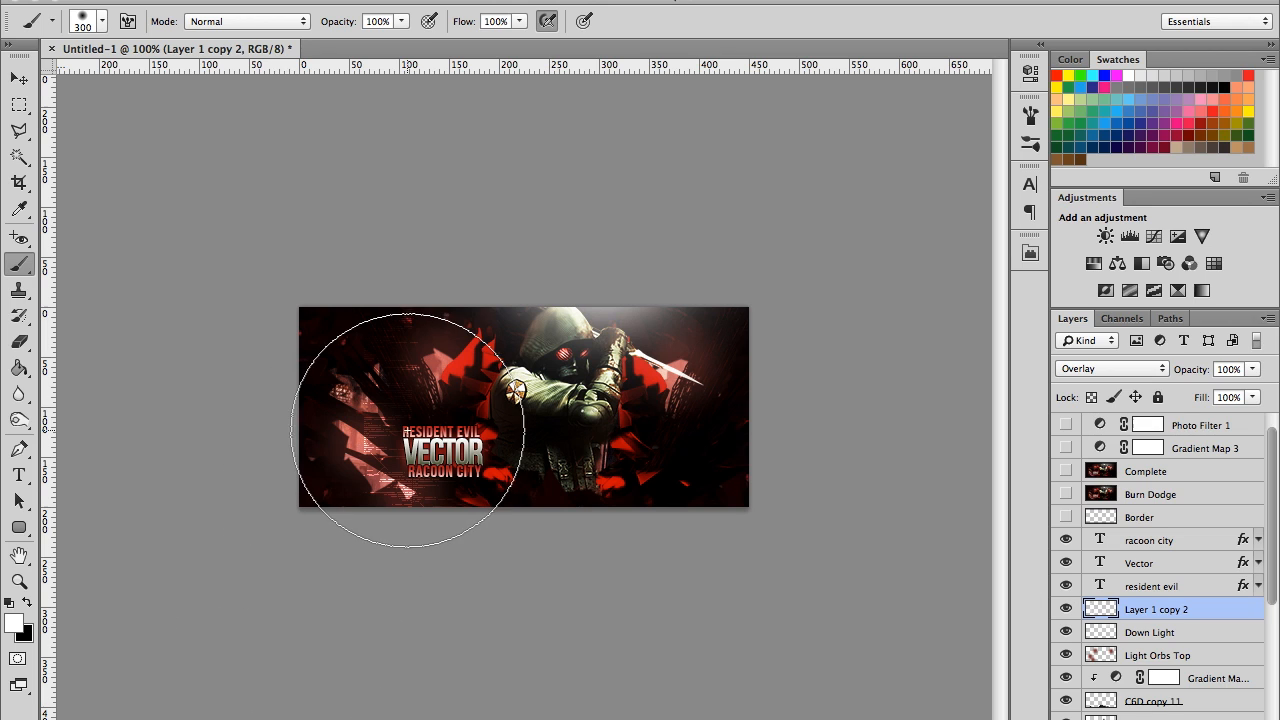
Step: Examine the Stroke, Inner Glow, Color Overlay and Gradient Overlay settings of the resident evil text layer
mouse_move(494, 438)
left_mouse_down()
mouse_move(423, 471)
mouse_move(414, 451)
mouse_move(414, 480)
mouse_move(443, 474)
mouse_move(449, 491)
mouse_move(391, 486)
mouse_move(459, 477)
left_mouse_up()
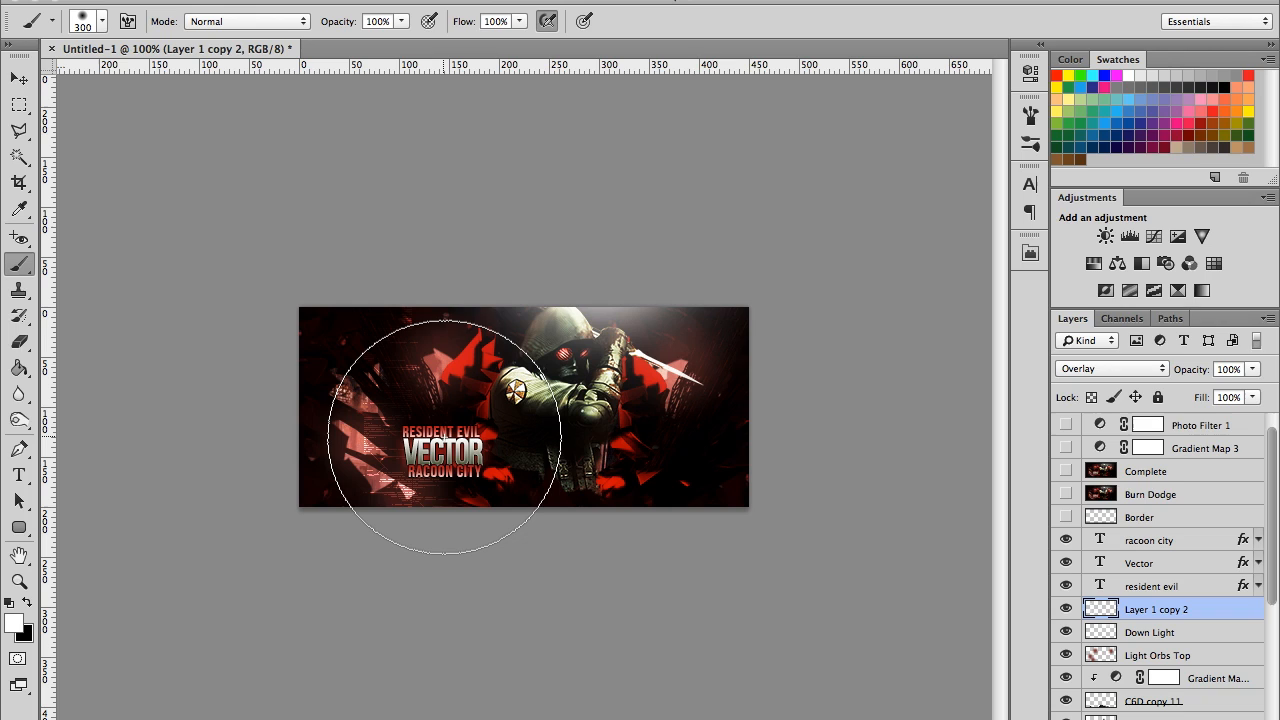
left_click(1166, 588)
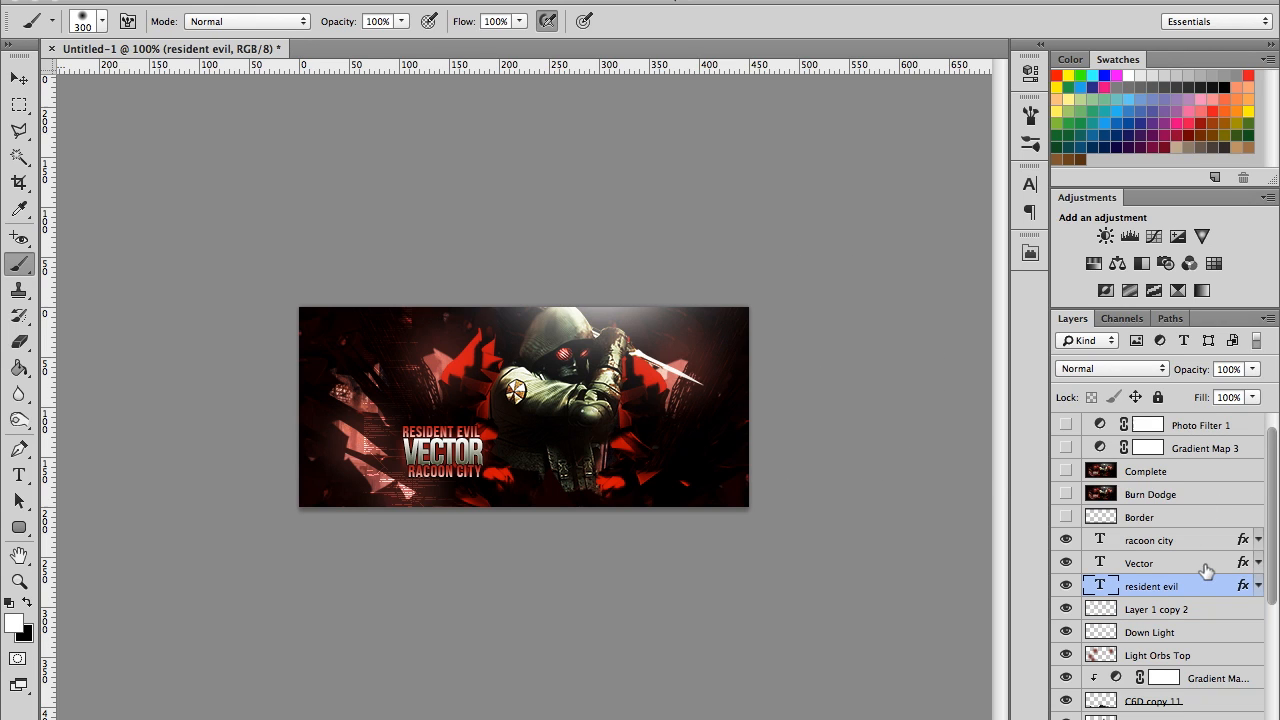
left_click(1207, 570)
left_click(1218, 588)
left_click(1259, 588)
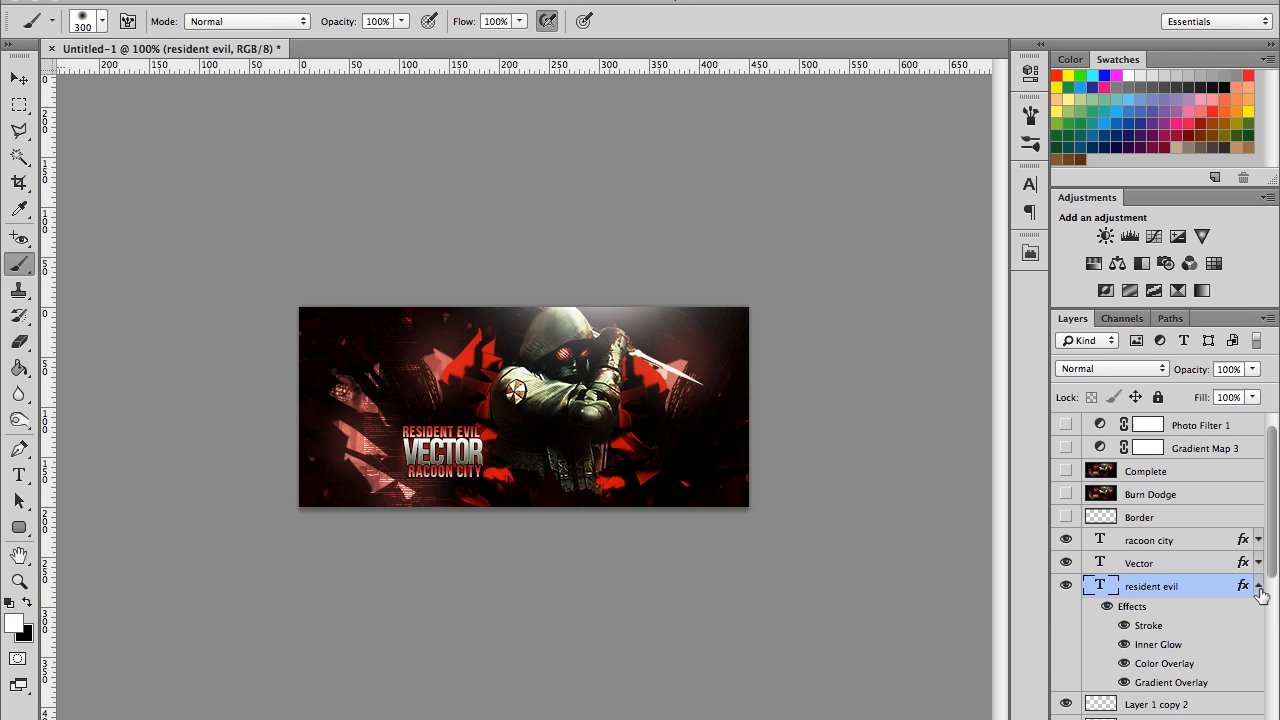
double_click(1150, 628)
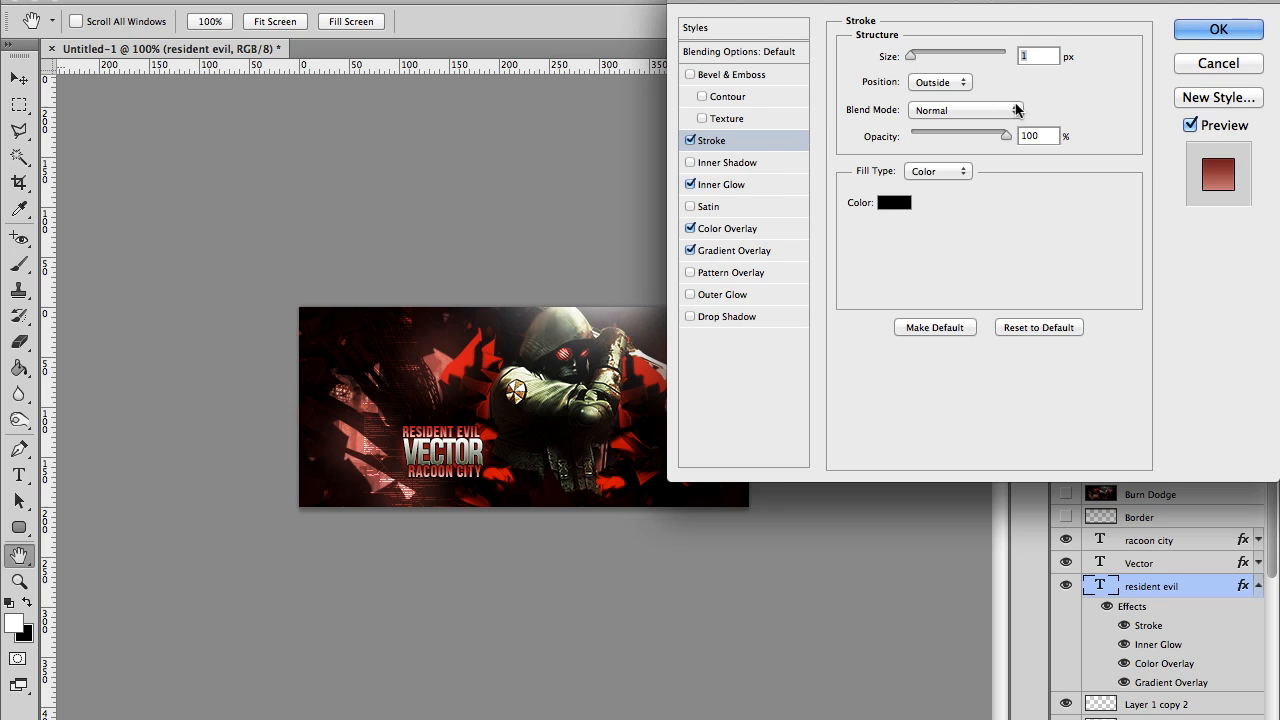
left_click(735, 184)
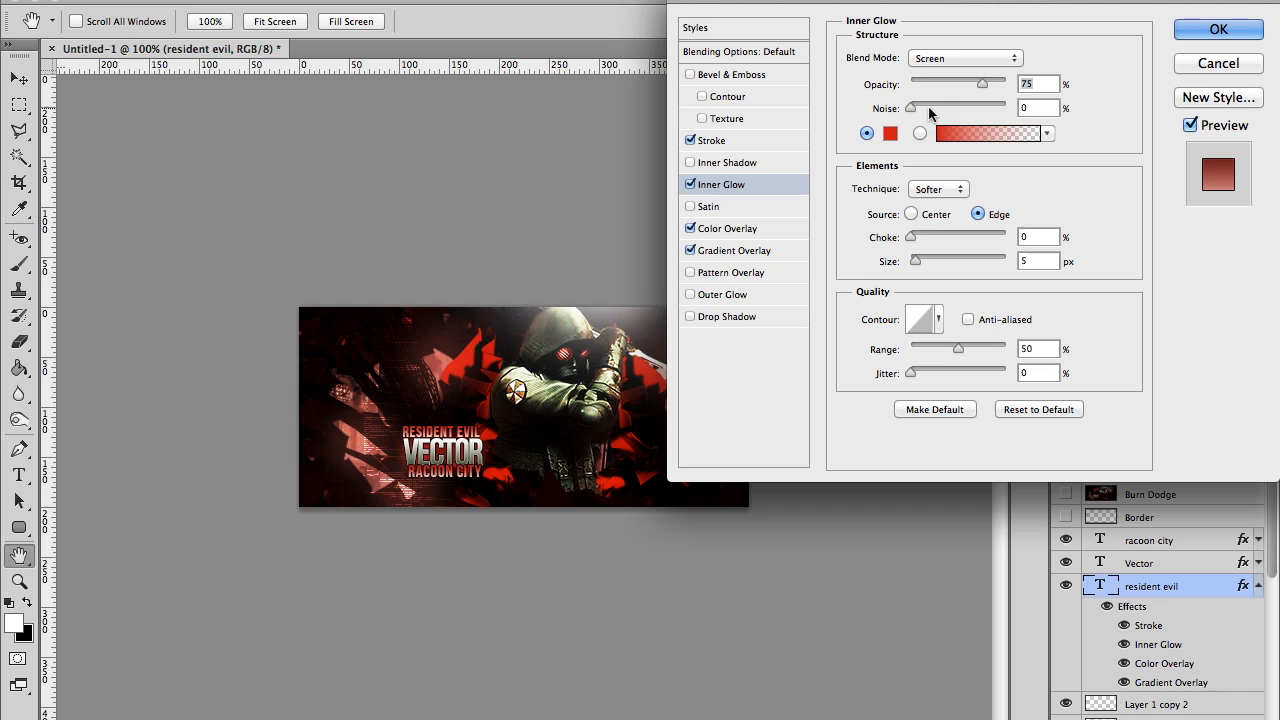
left_click(730, 233)
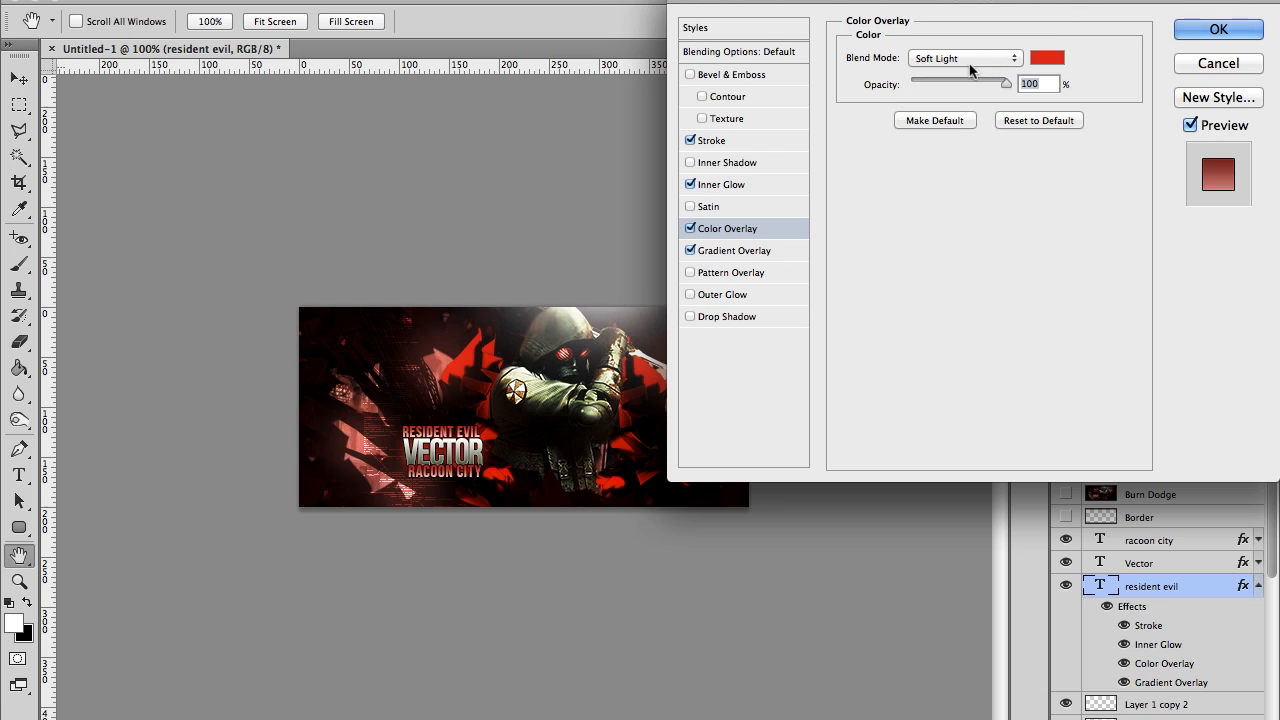
left_click(760, 256)
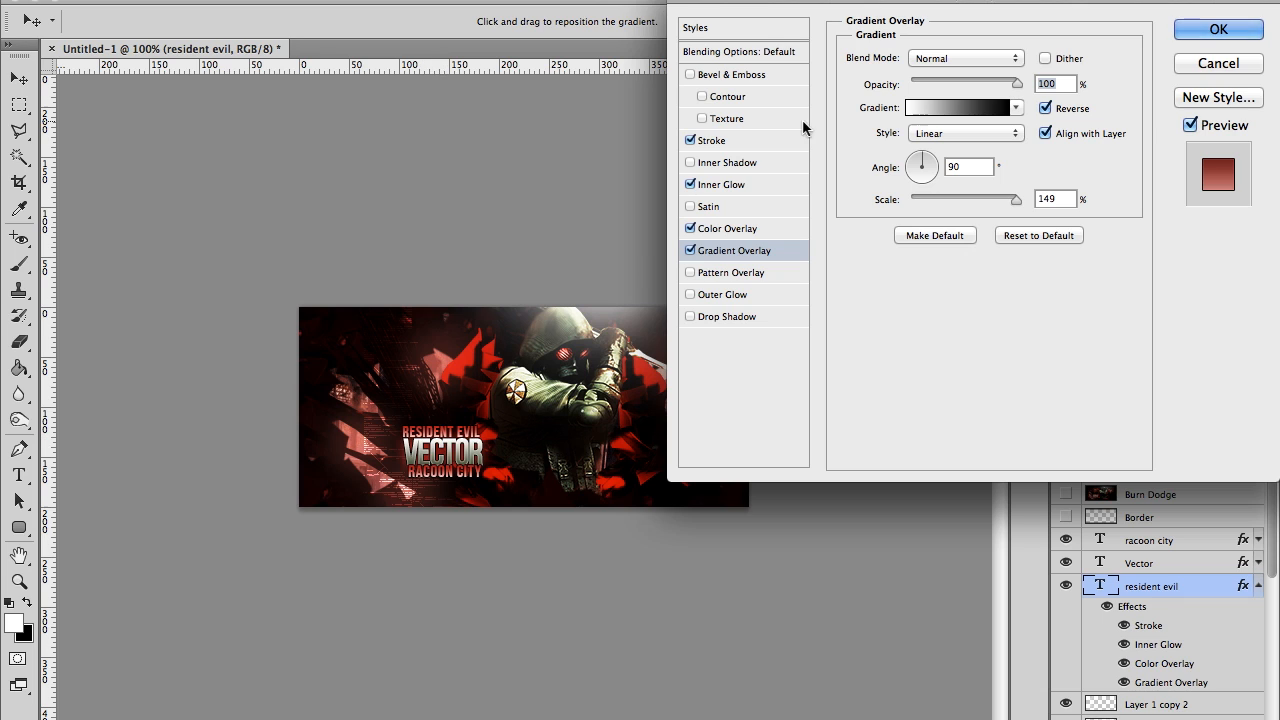
left_click(1210, 30)
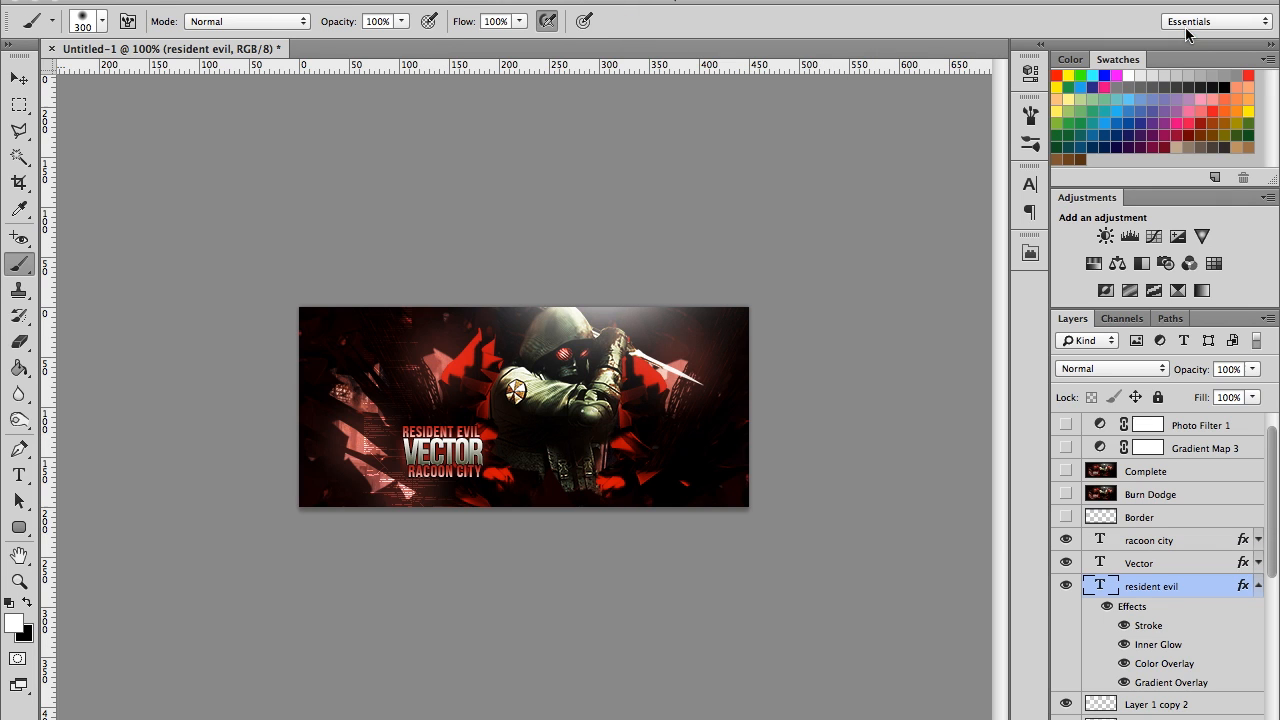
left_click(1258, 586)
Step: Show the Border layer around the banner and make it the active layer
left_click(1192, 563)
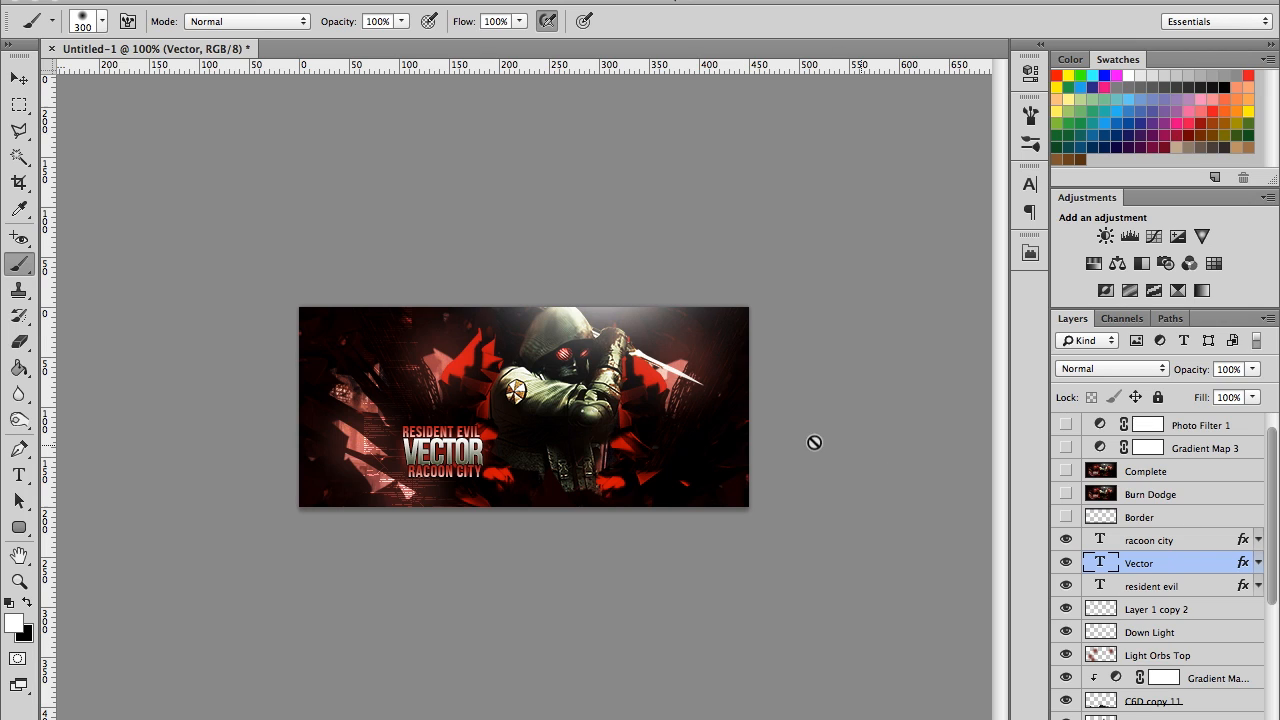
left_click(1066, 518)
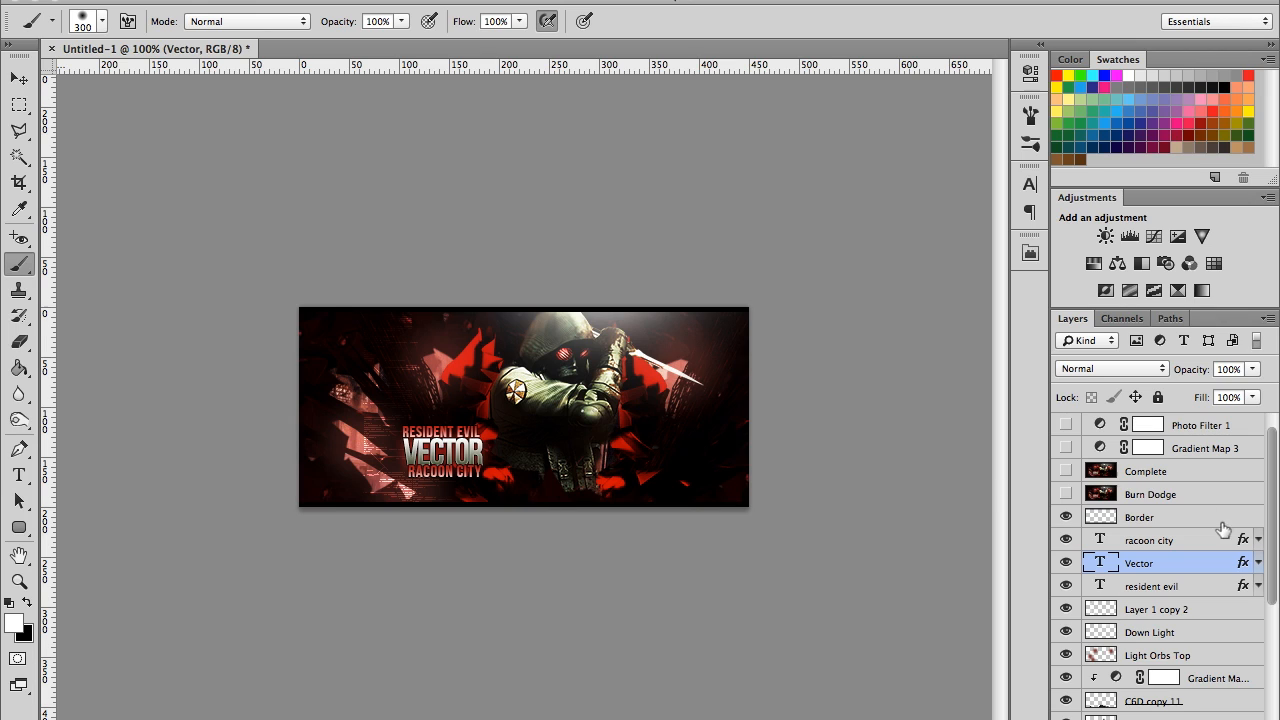
left_click(1152, 518)
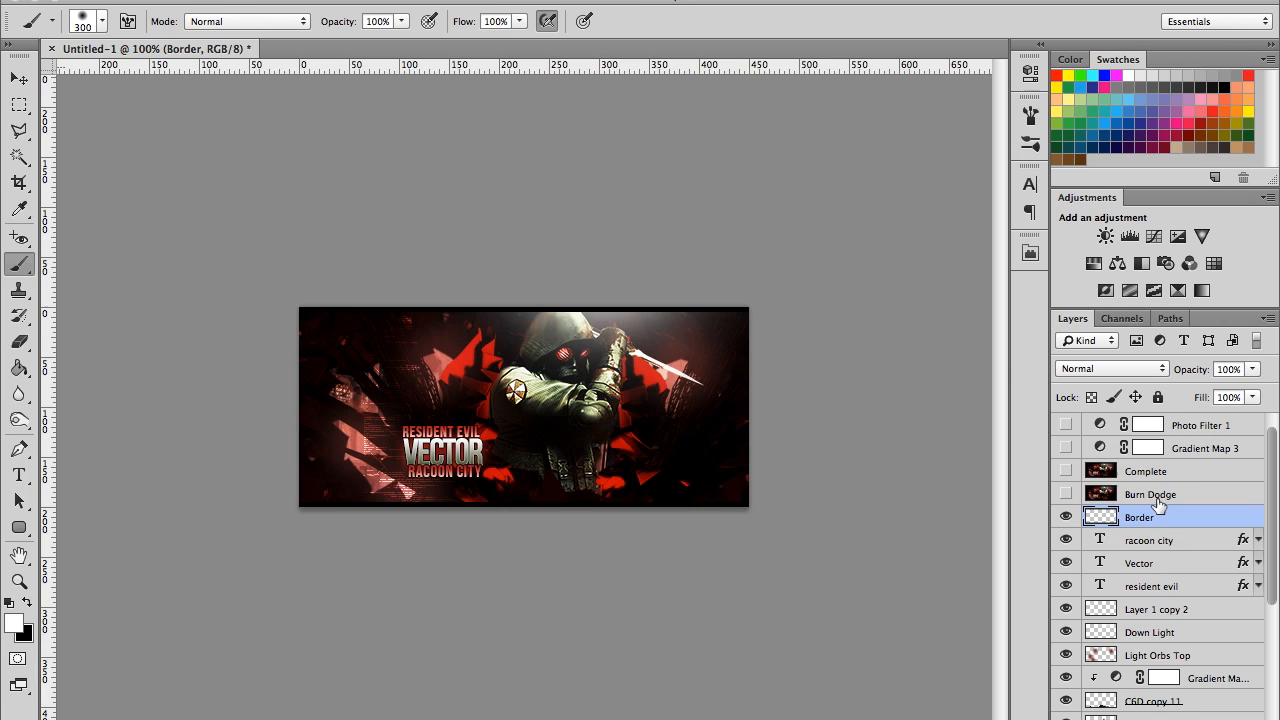
Step: Choose the Burn Tool, select the Burn Dodge layer, and show the Burn Dodge and Complete layers
left_click(21, 424)
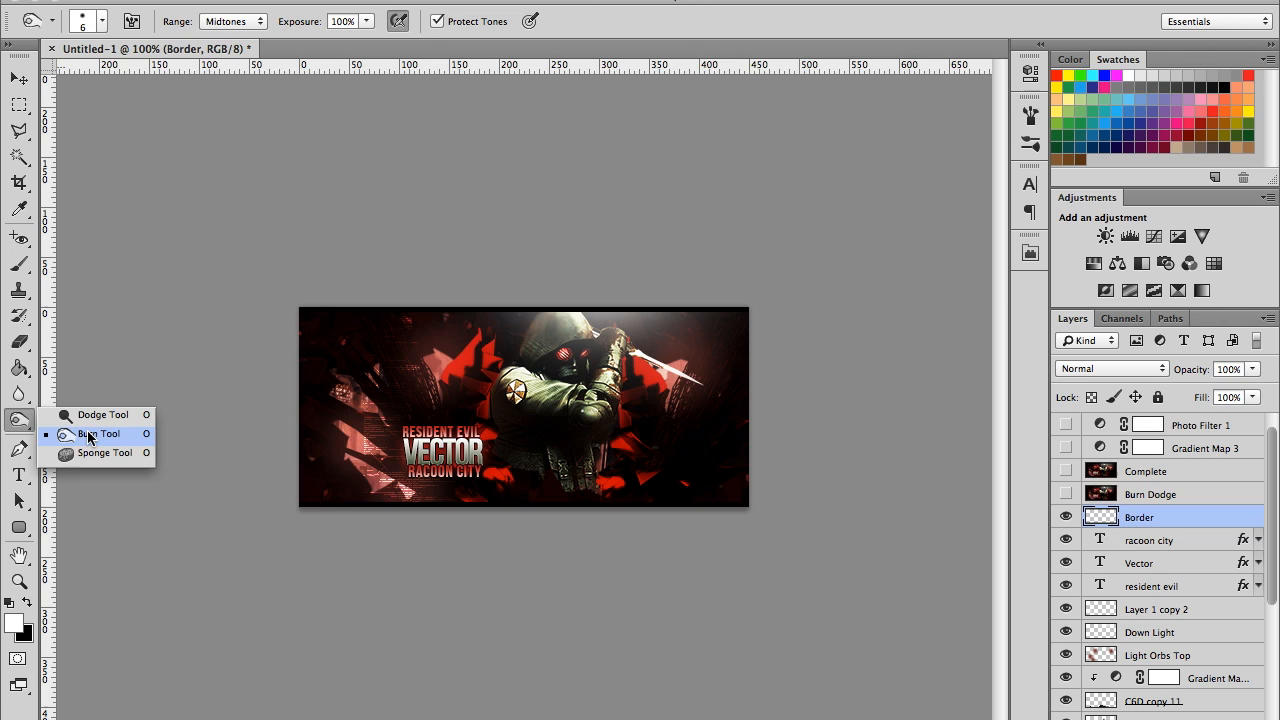
left_click(1150, 495)
left_click(1066, 494)
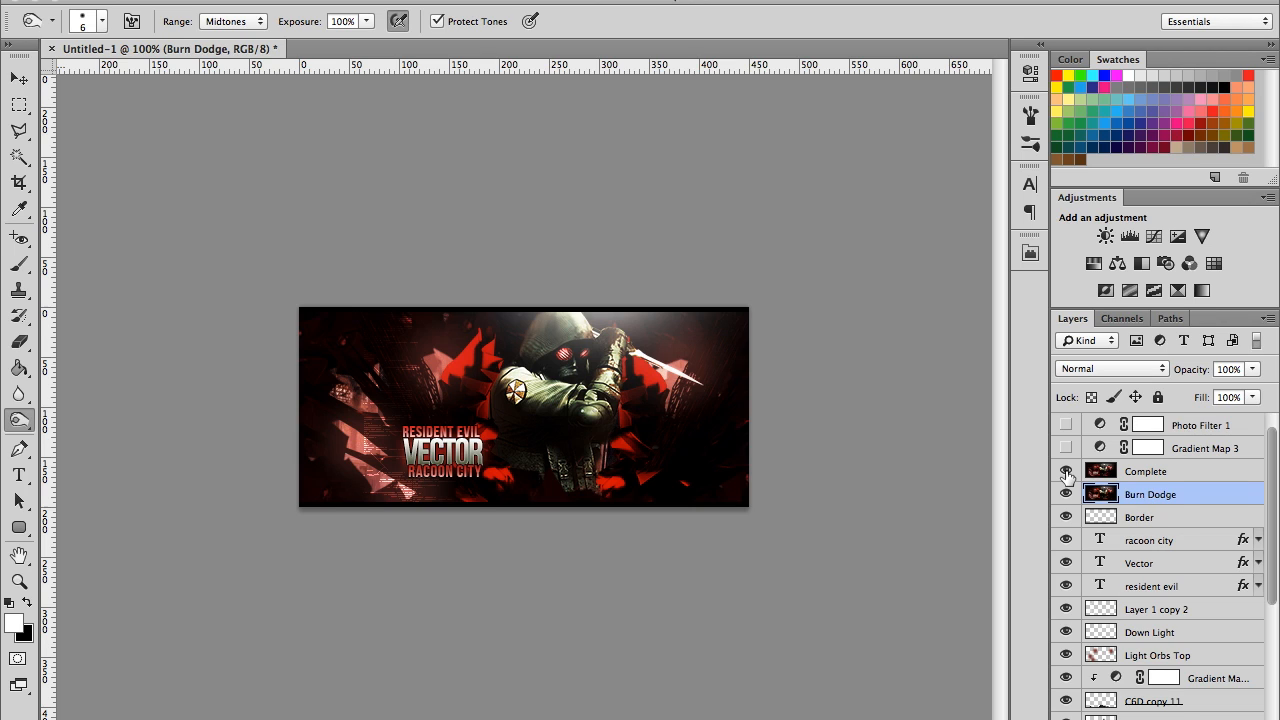
Step: Show the Gradient Map 3 adjustment layer and examine its gradient and the available presets without changing them
scroll(1066, 476, "up", 1)
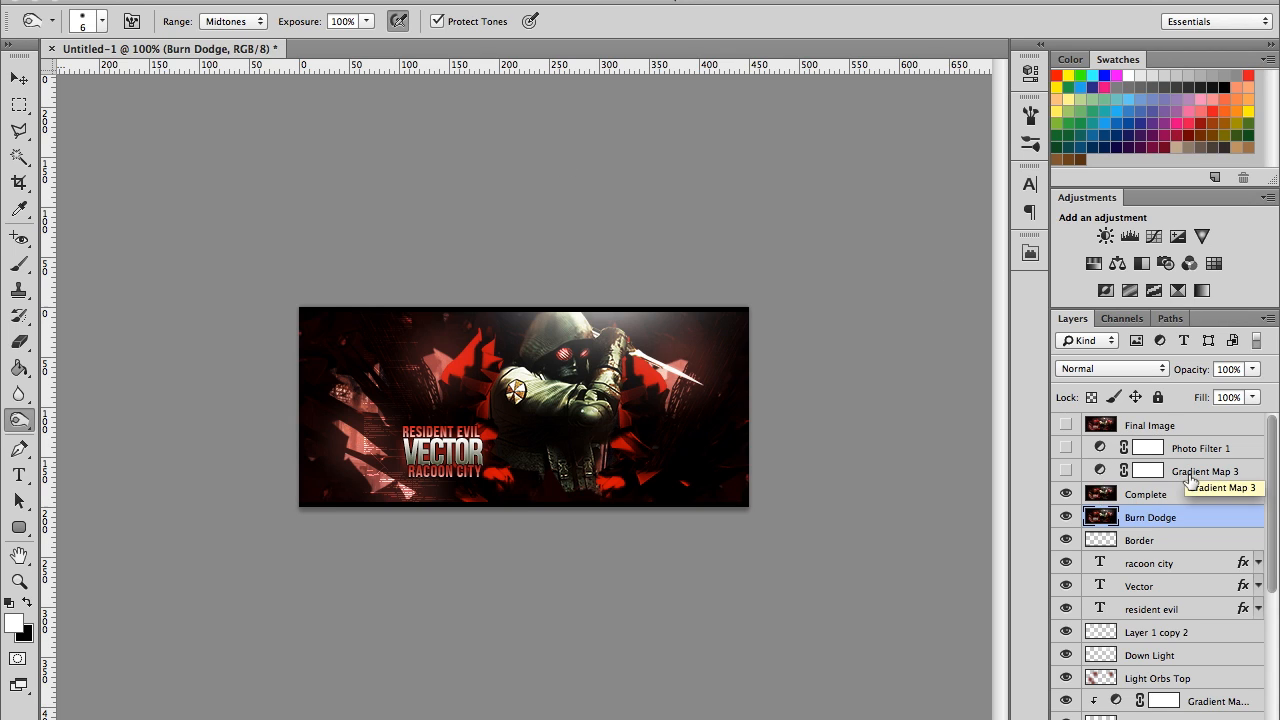
left_click(1066, 472)
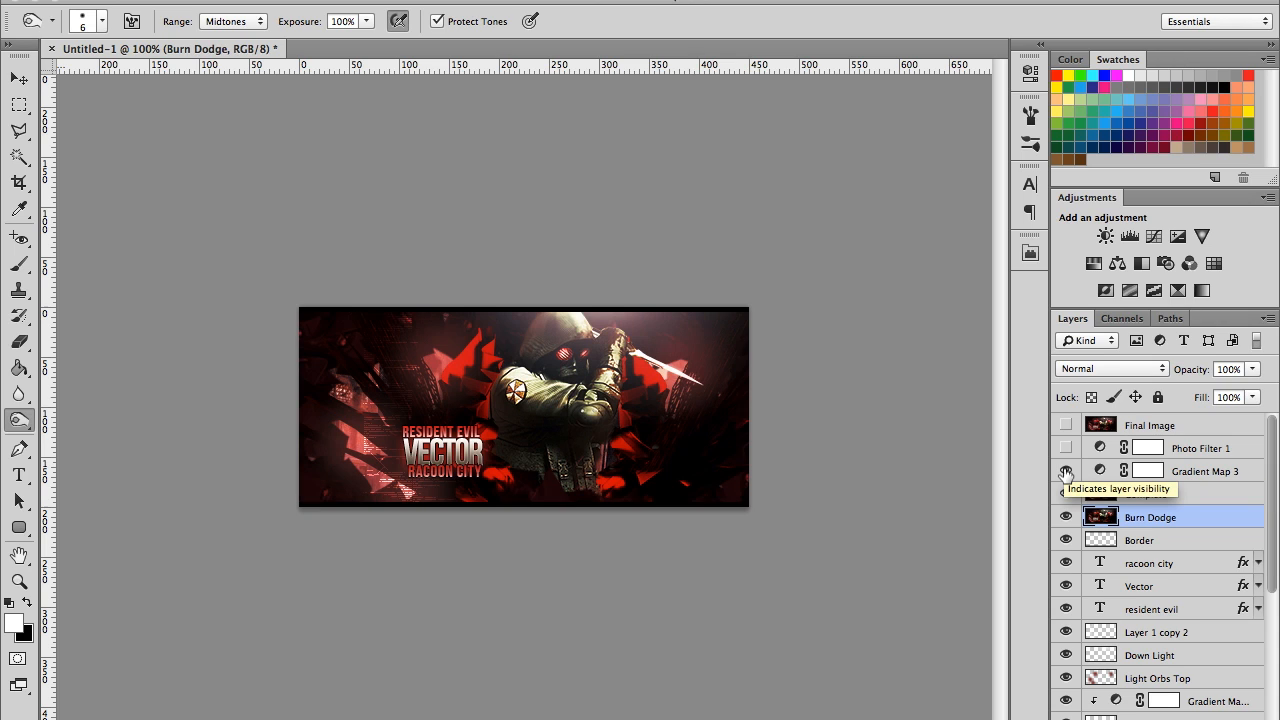
double_click(1100, 471)
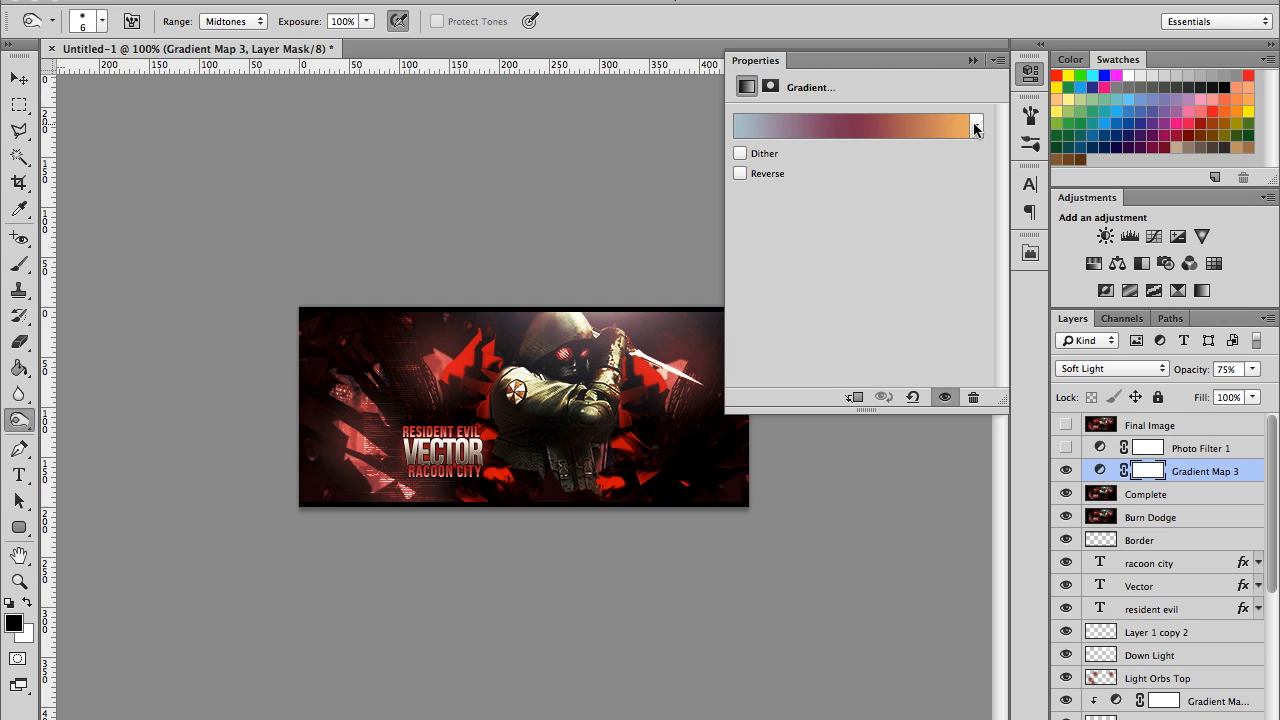
left_click(975, 129)
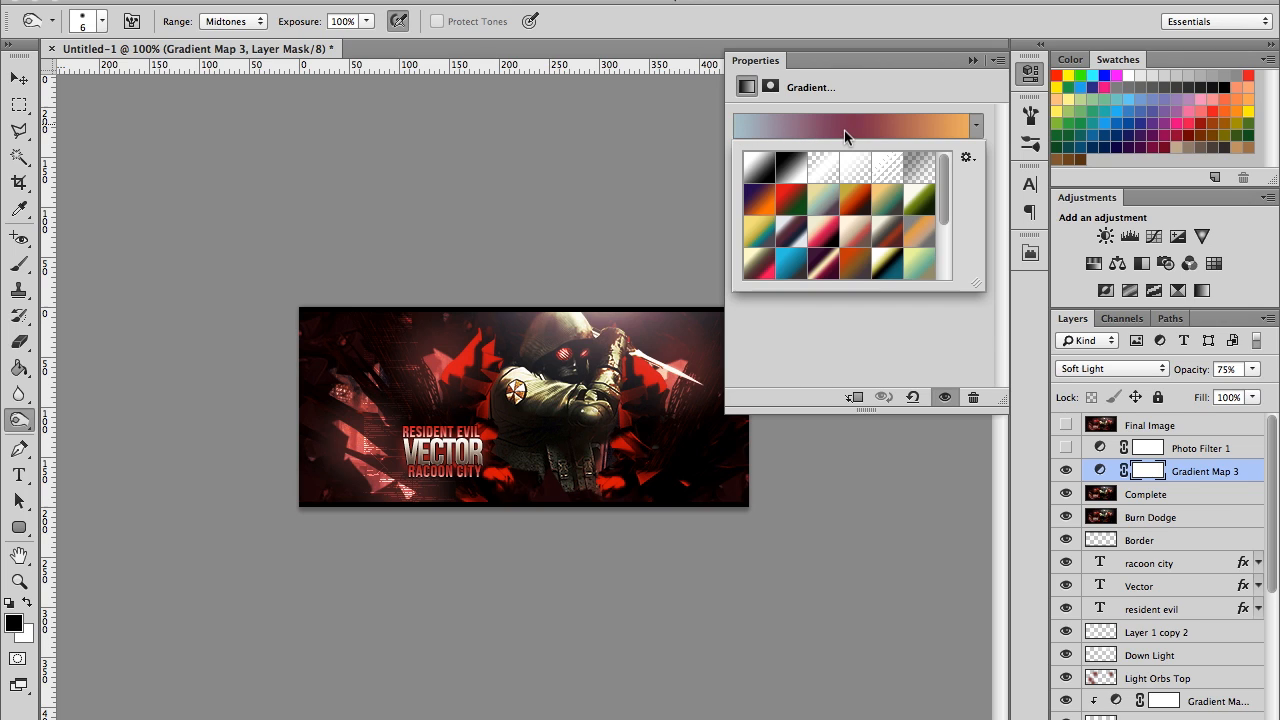
left_click(926, 326)
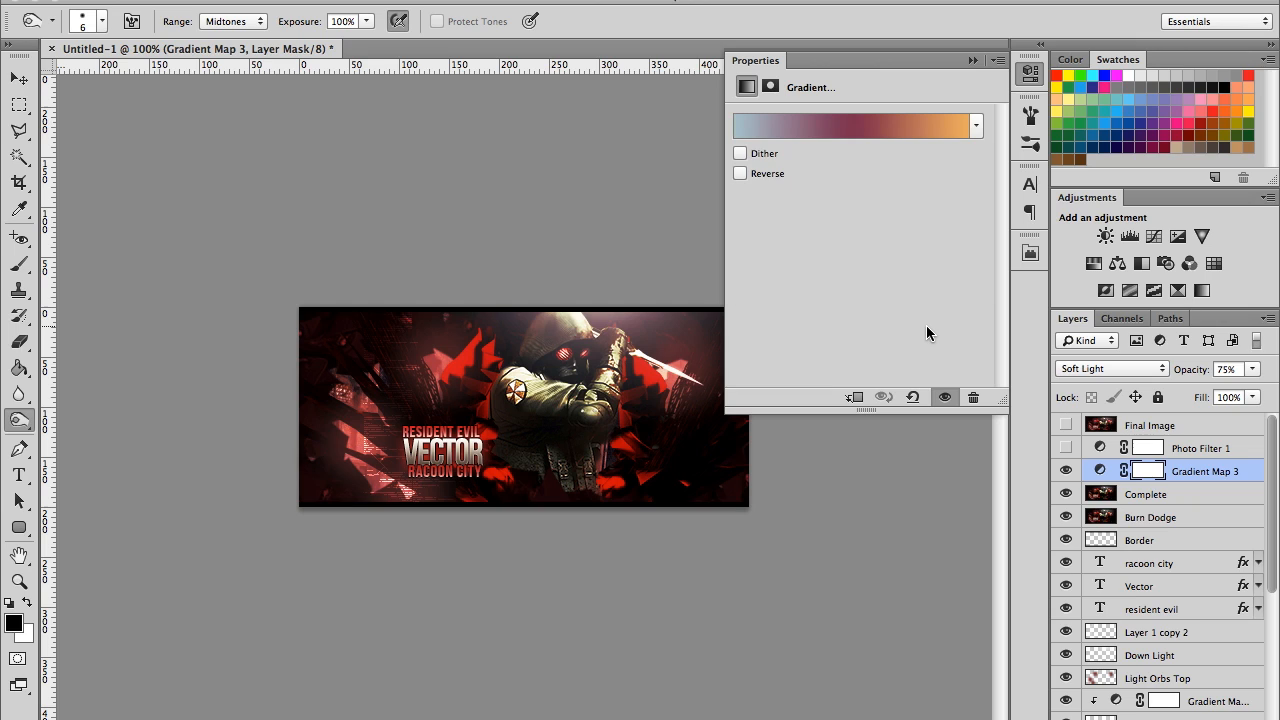
left_click(768, 62)
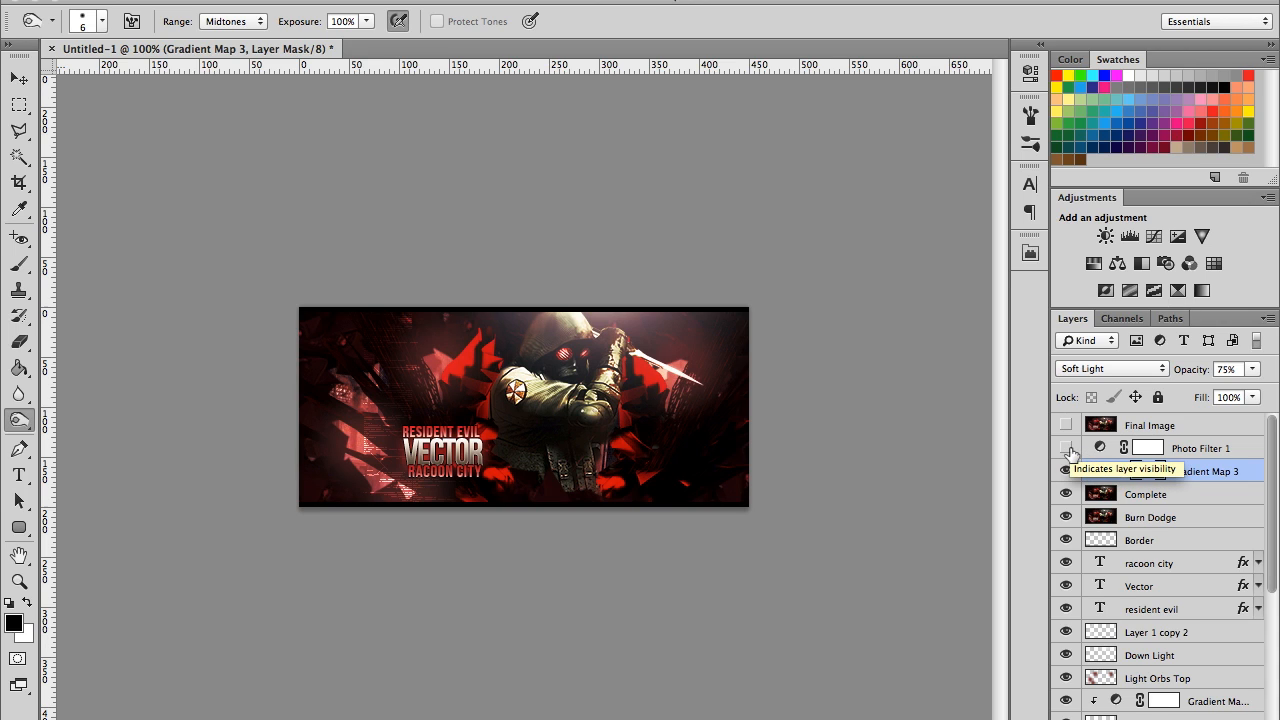
Step: Show the Photo Filter 1 adjustment layer and examine its filter and density settings
left_click(1101, 449)
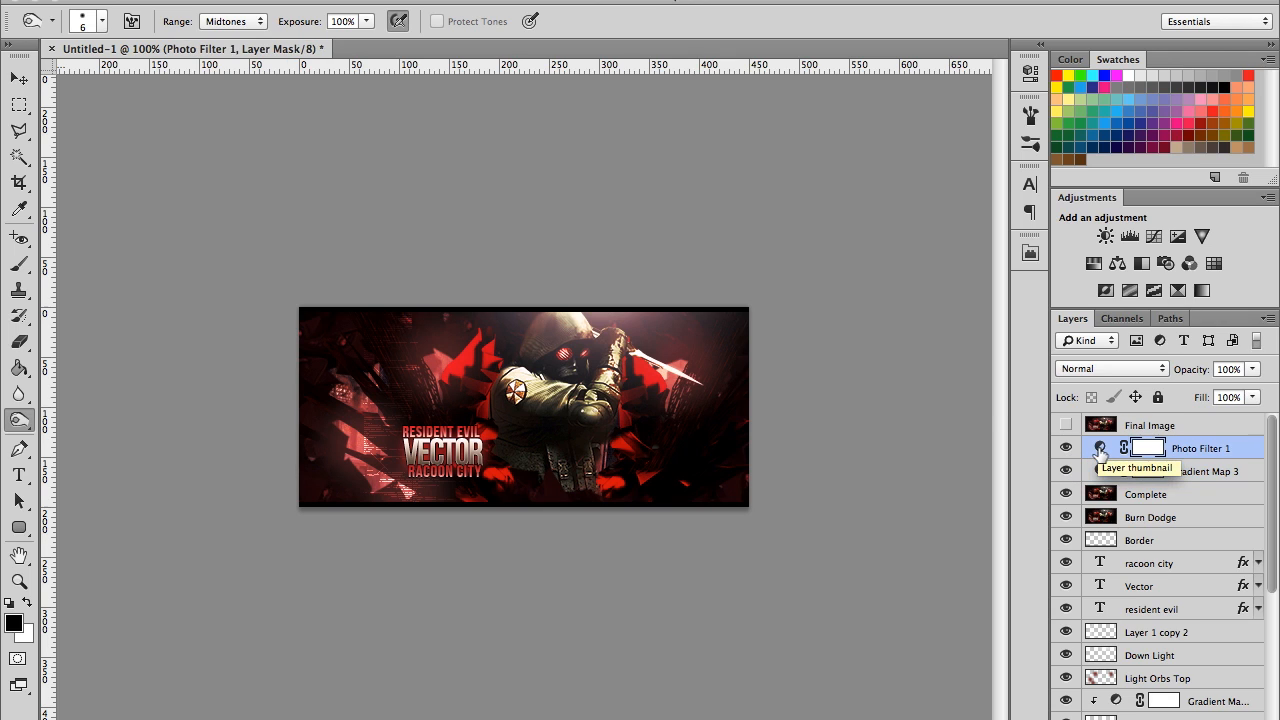
double_click(1101, 449)
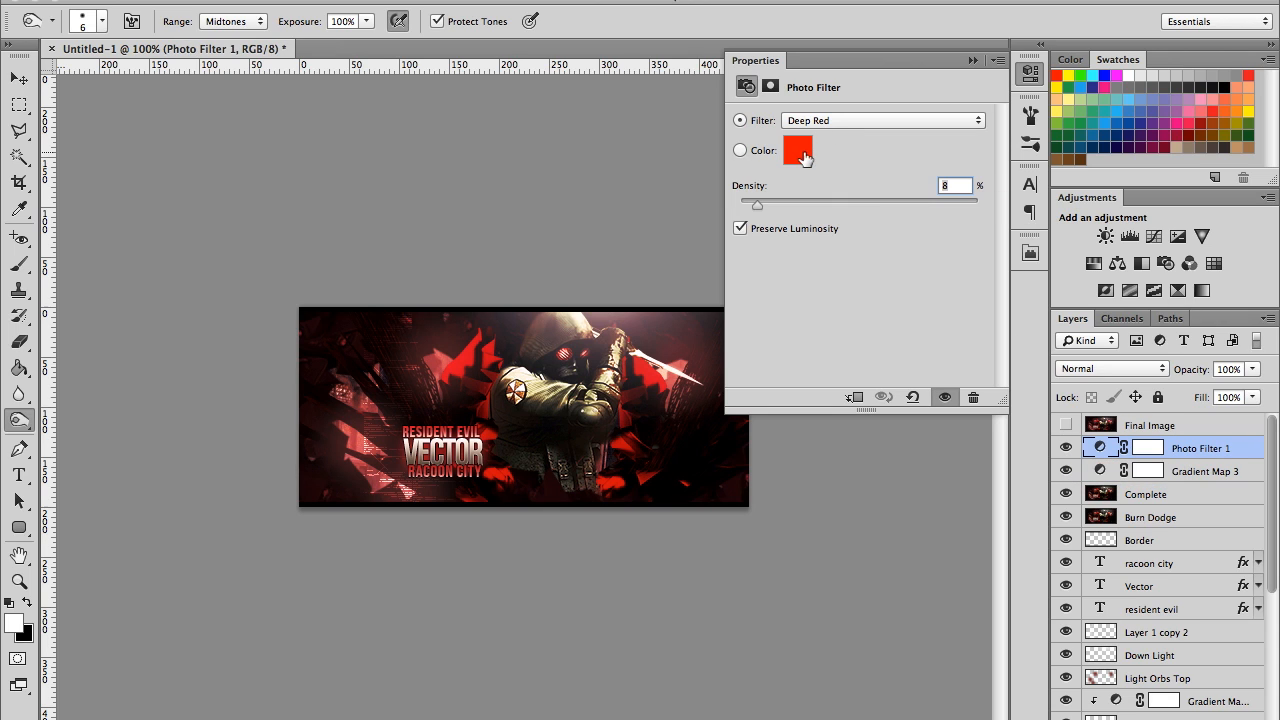
left_click(768, 63)
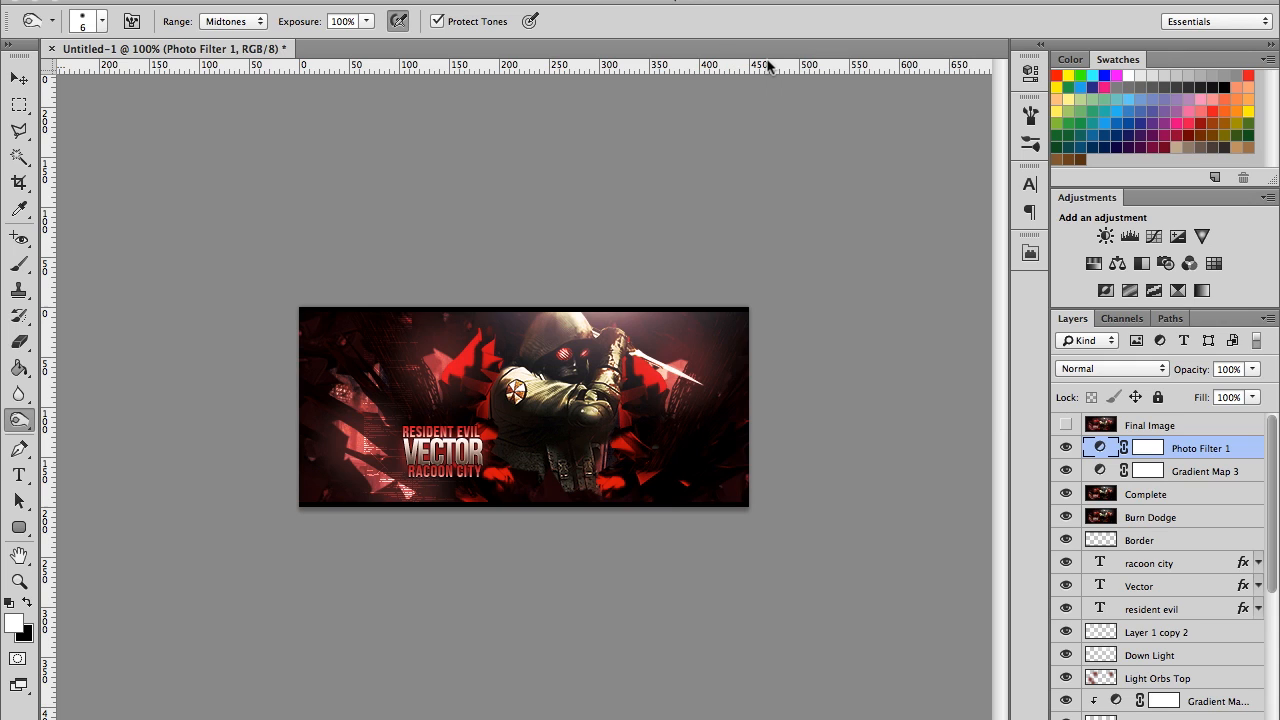
Step: Select and show the Final Image layer at the top of the stack, and switch to the Move tool
left_click(1135, 428)
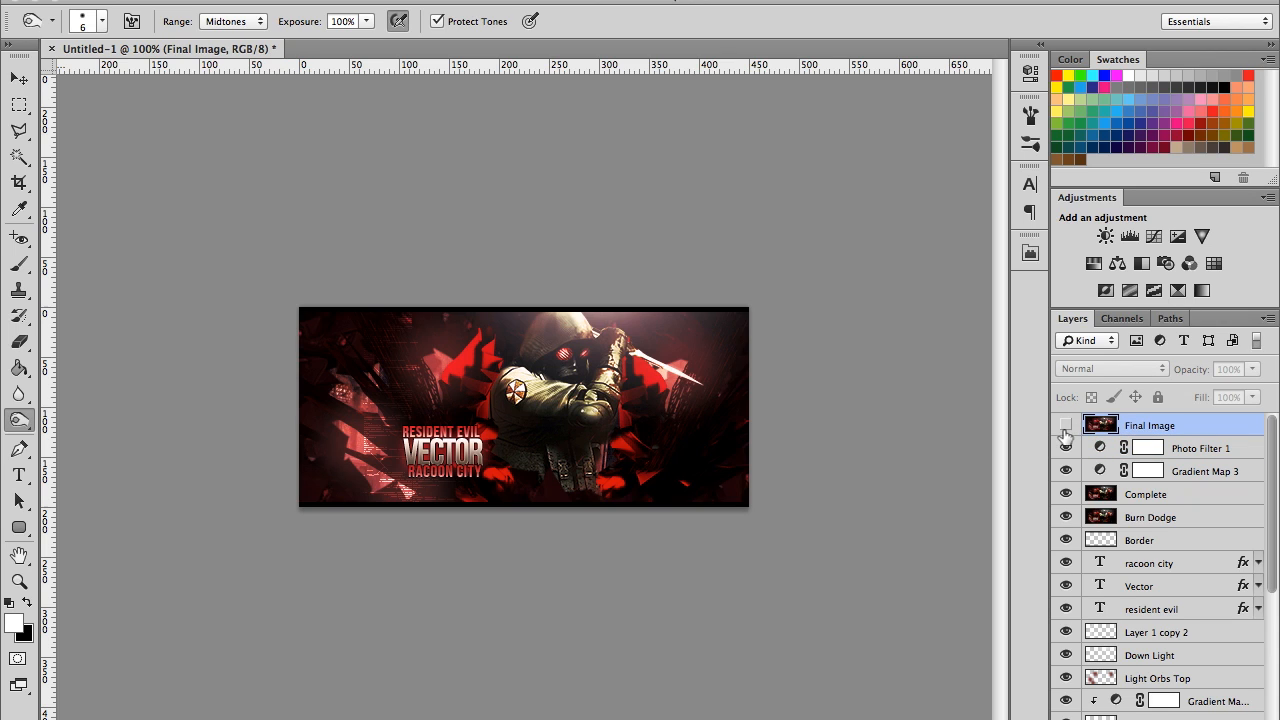
left_click(1065, 426)
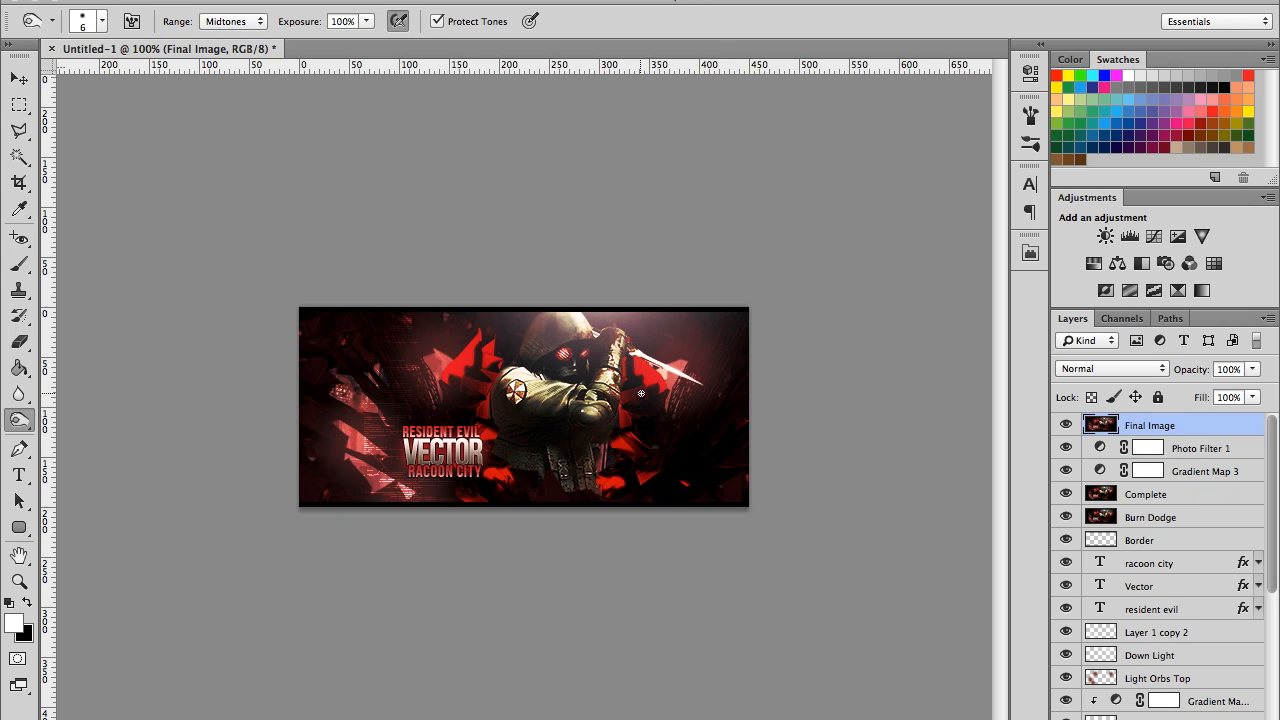
left_click(19, 78)
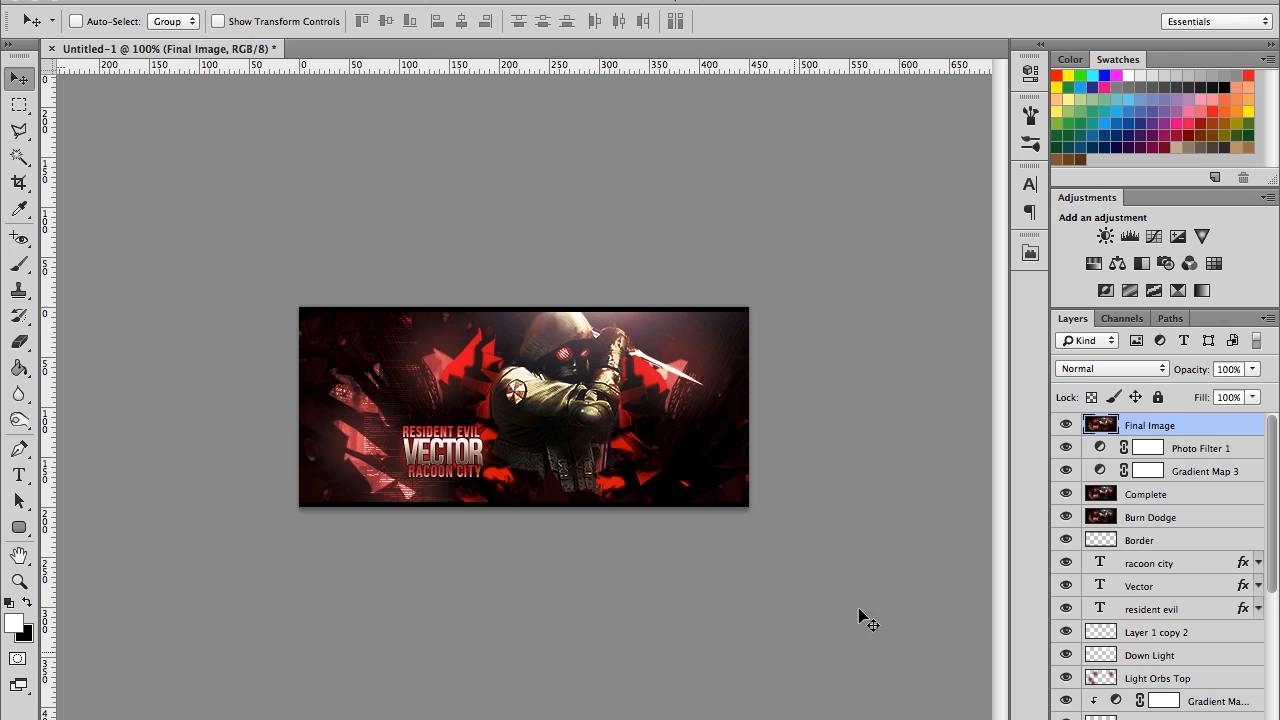